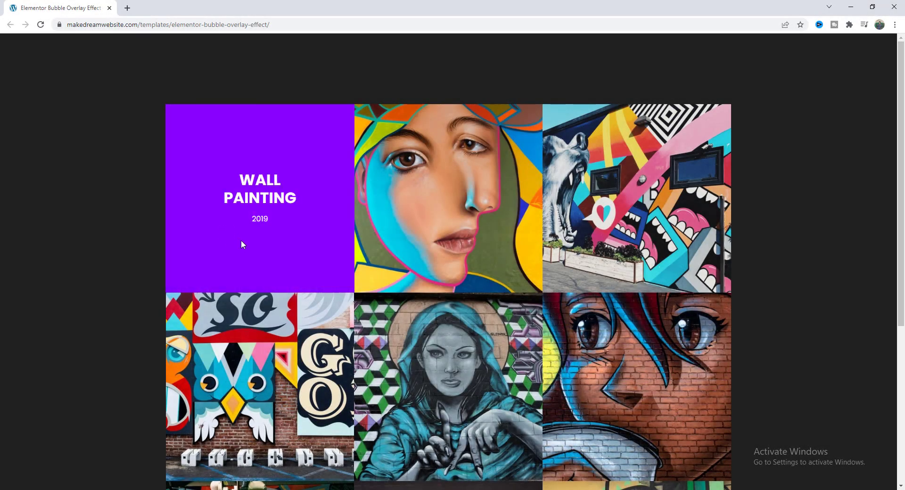
# Step: Preview the bubble overlay effect on the live demo grid's tiles
pyautogui.moveTo(632, 232)
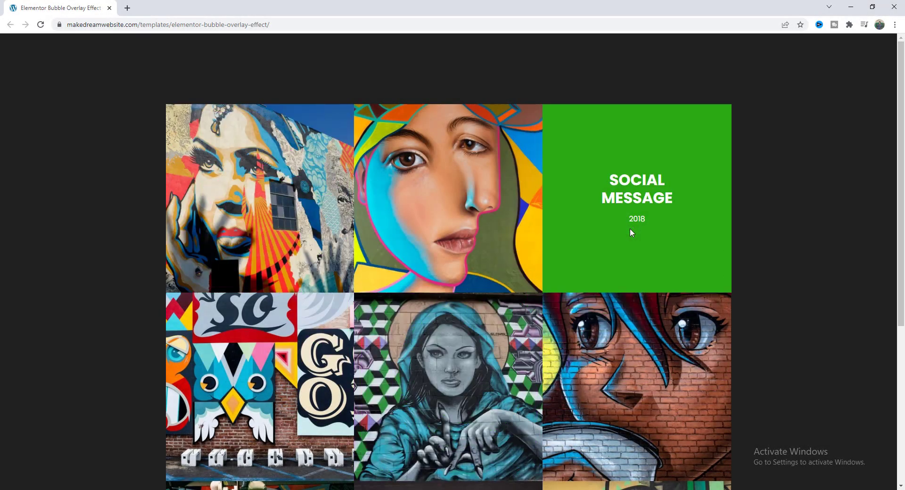
pyautogui.scroll(-4, 629, 228)
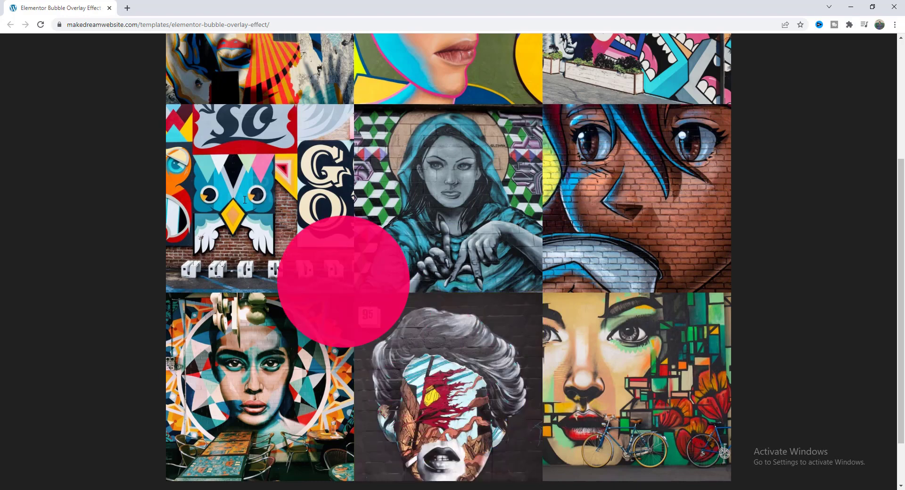
pyautogui.scroll(2, 244, 199)
pyautogui.moveTo(587, 135)
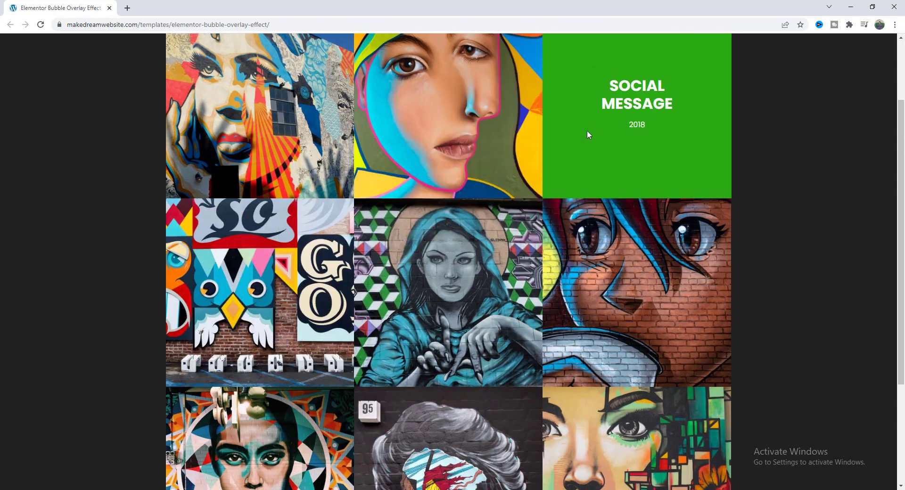
pyautogui.moveTo(288, 152)
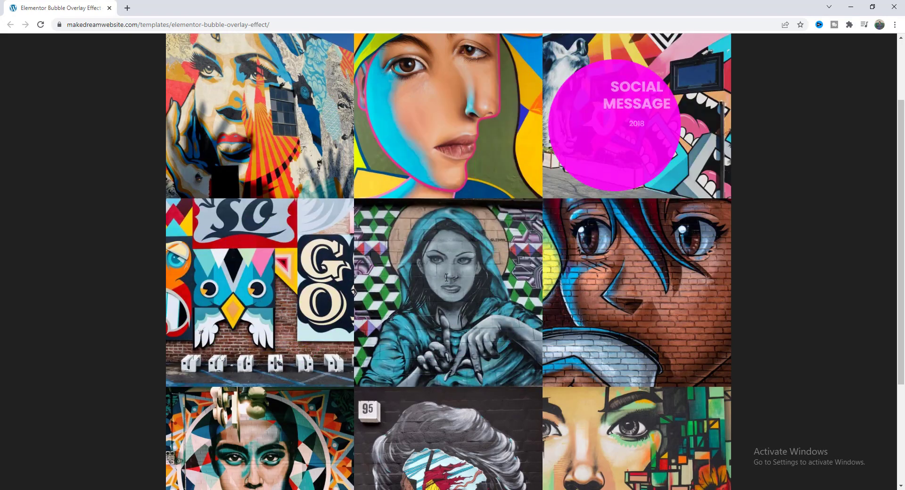
pyautogui.moveTo(446, 276)
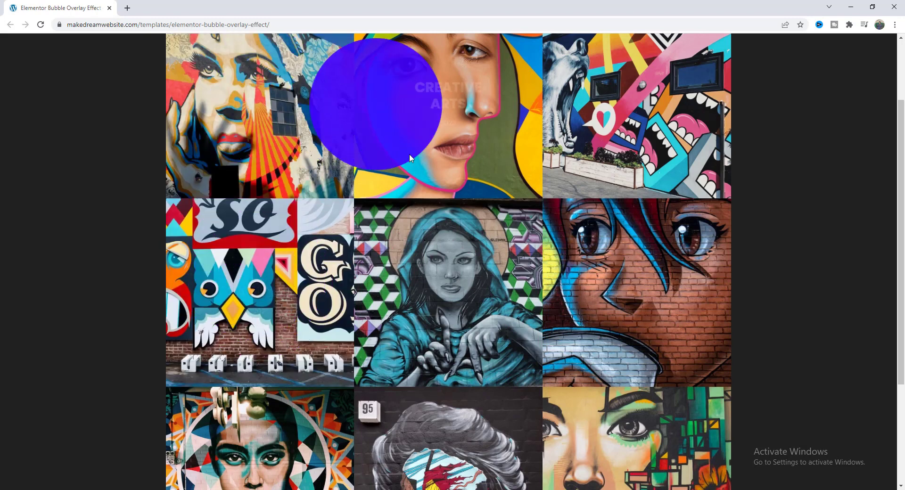
pyautogui.moveTo(406, 262)
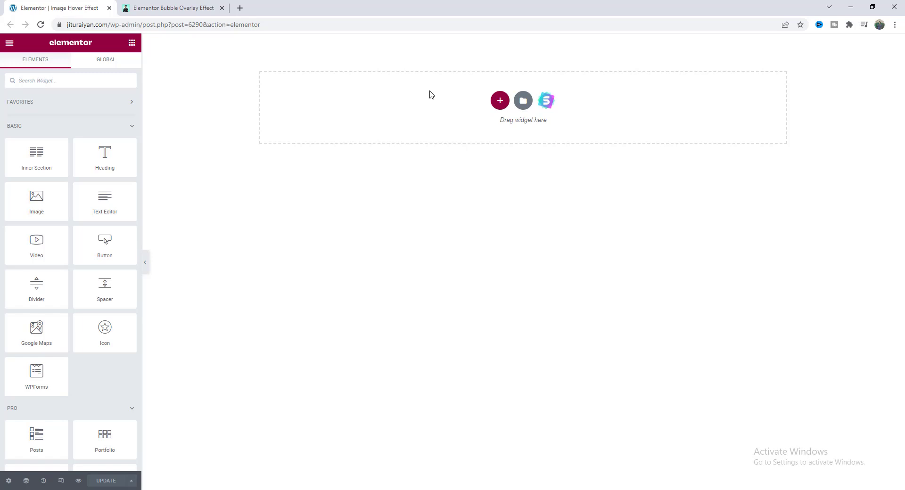
# Step: Bring up the $2.99 'Elementor Bubble Overlay Effect' Gumroad page and browse its description
pyautogui.click(173, 5)
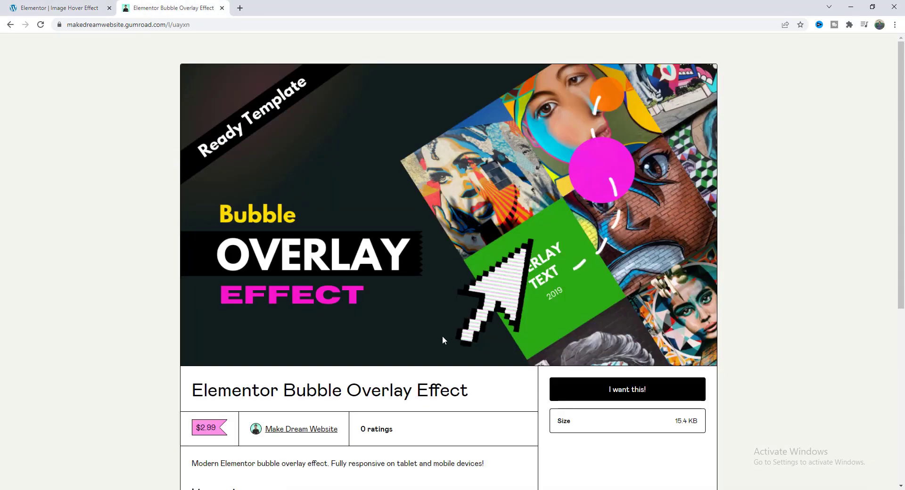
pyautogui.scroll(-4, 361, 256)
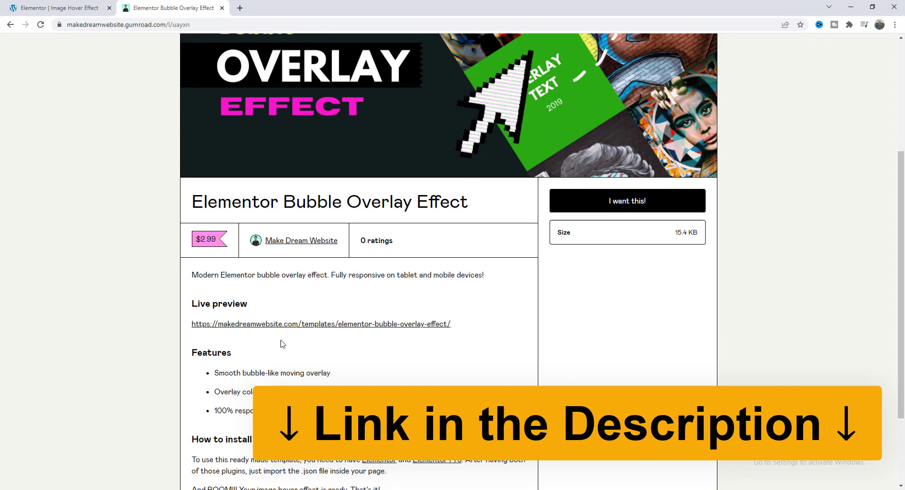
pyautogui.scroll(4, 349, 353)
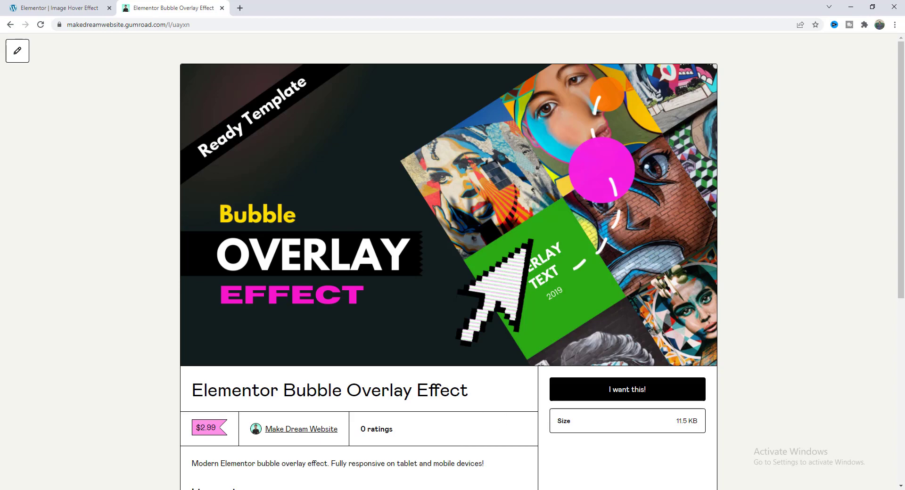
# Step: Import the downloaded Bubble Overlay template JSON file into the Elementor library
pyautogui.hotkey('alt', 'Tab')
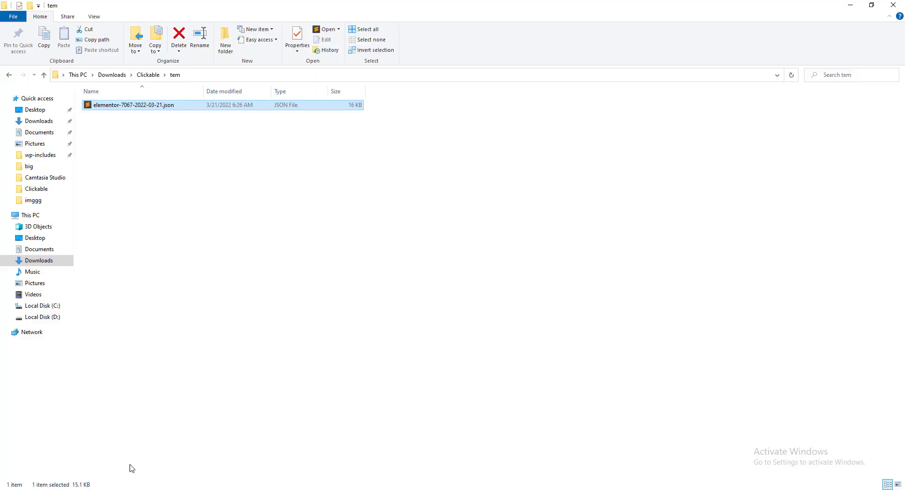
pyautogui.hotkey('alt', 'Tab')
pyautogui.click(40, 7)
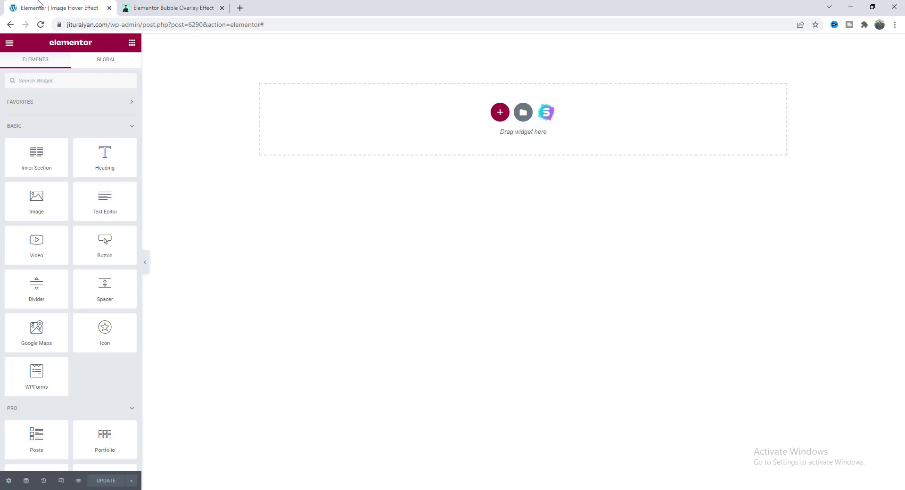
pyautogui.click(523, 113)
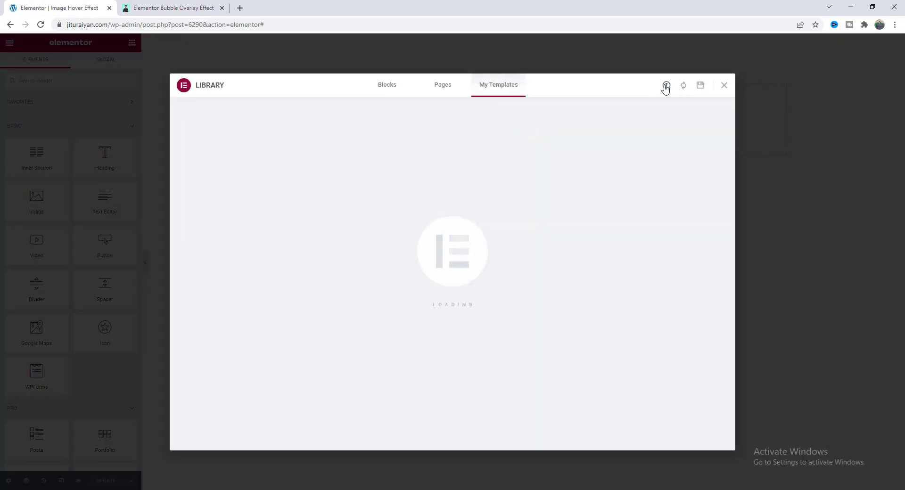
pyautogui.hotkey('alt', 'Tab')
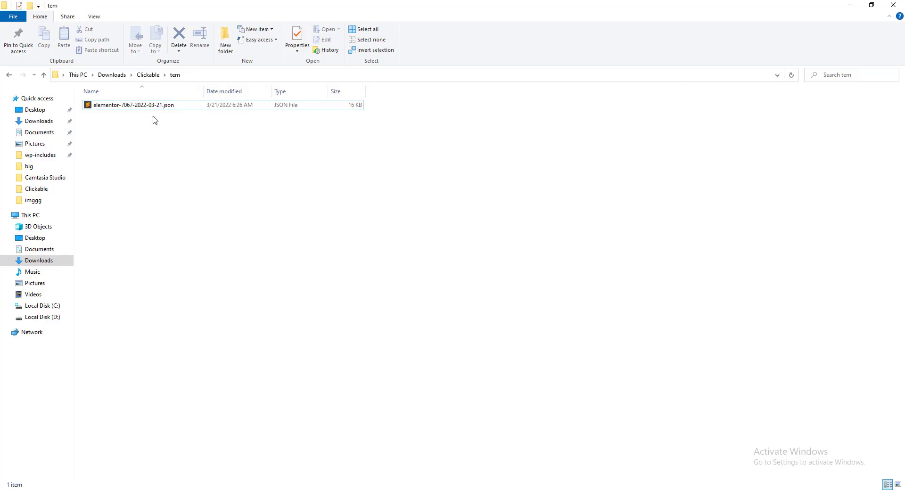
pyautogui.moveTo(162, 107); pyautogui.dragTo(334, 273)
# Step: Insert the MDW Elementor Bubble Overlay Effect template into the page, accepting its settings
pyautogui.scroll(-1, 327, 297)
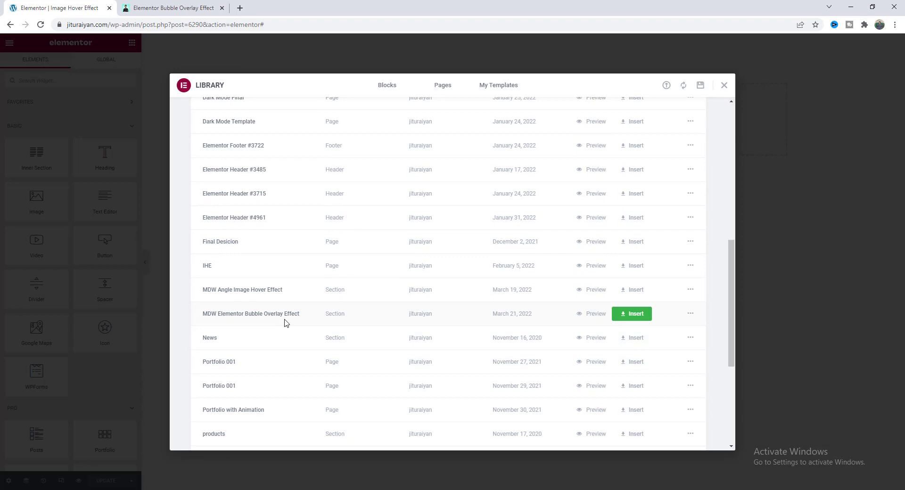
pyautogui.click(631, 314)
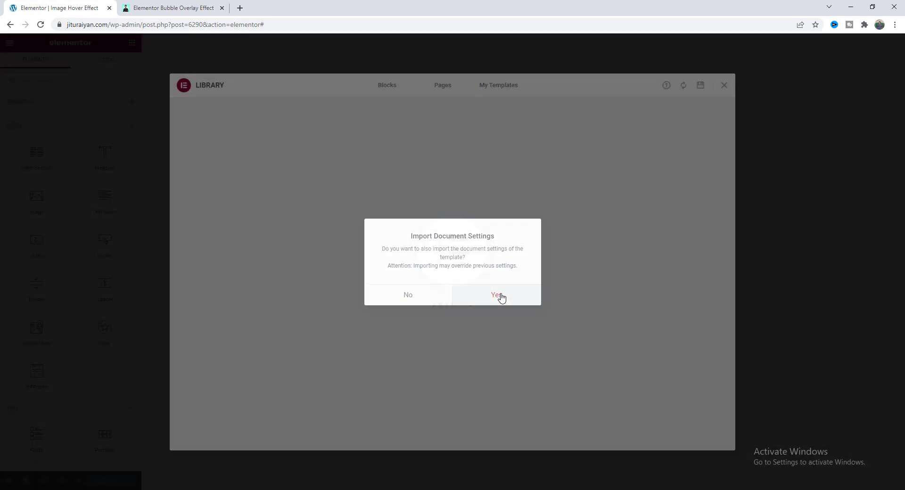
pyautogui.click(498, 295)
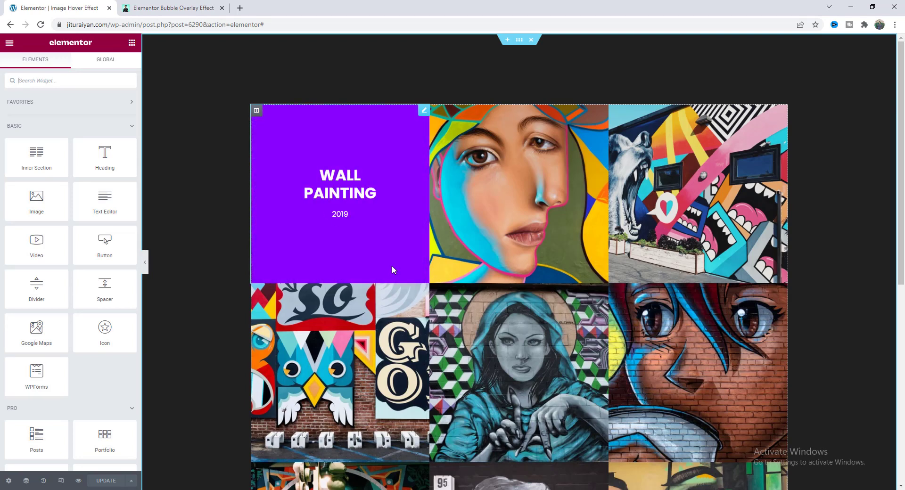
# Step: Change the Wall Painting box's background from purple #8900FF to red #FF0000
pyautogui.click(691, 219)
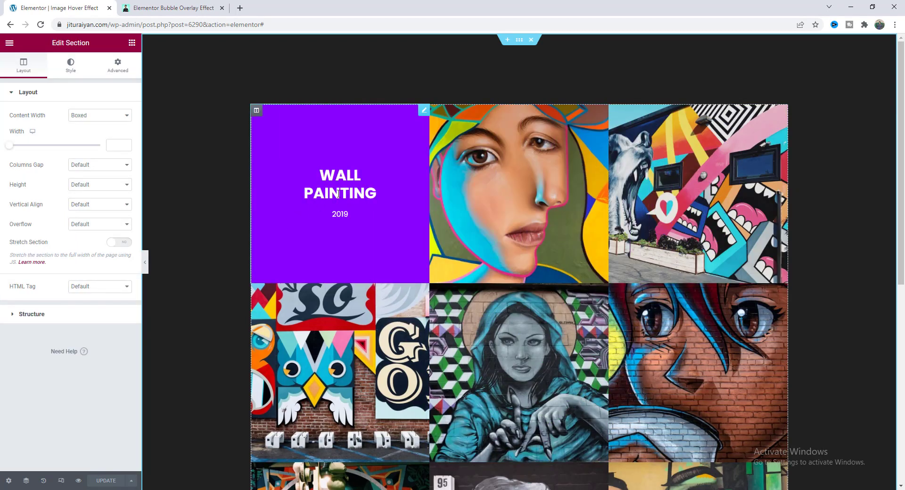
pyautogui.click(338, 193)
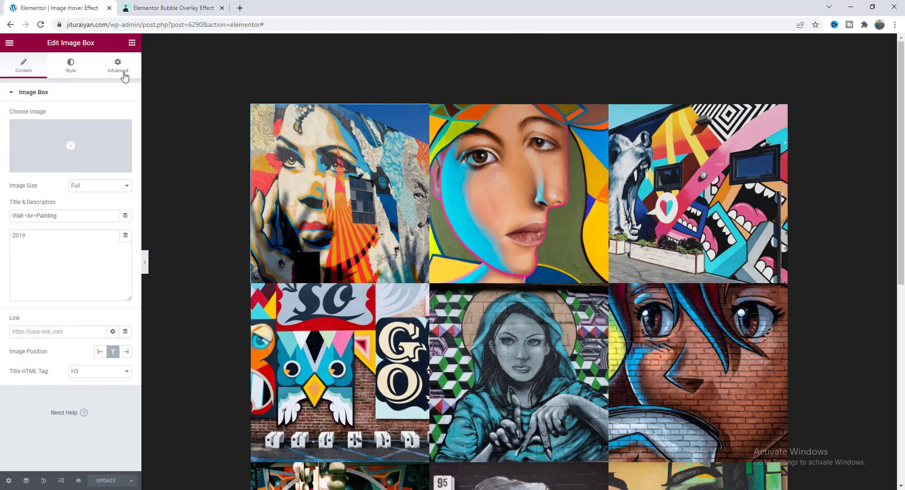
pyautogui.click(124, 76)
pyautogui.click(87, 311)
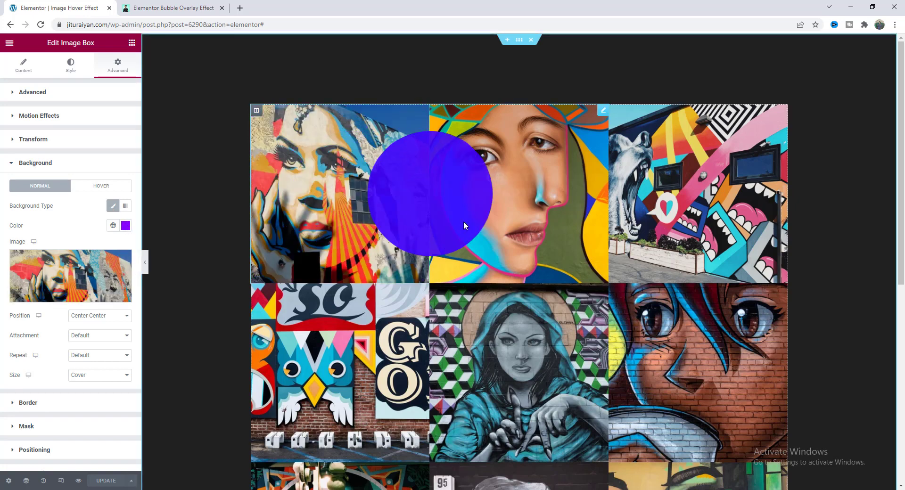
pyautogui.click(125, 226)
pyautogui.moveTo(99, 347); pyautogui.dragTo(17, 347)
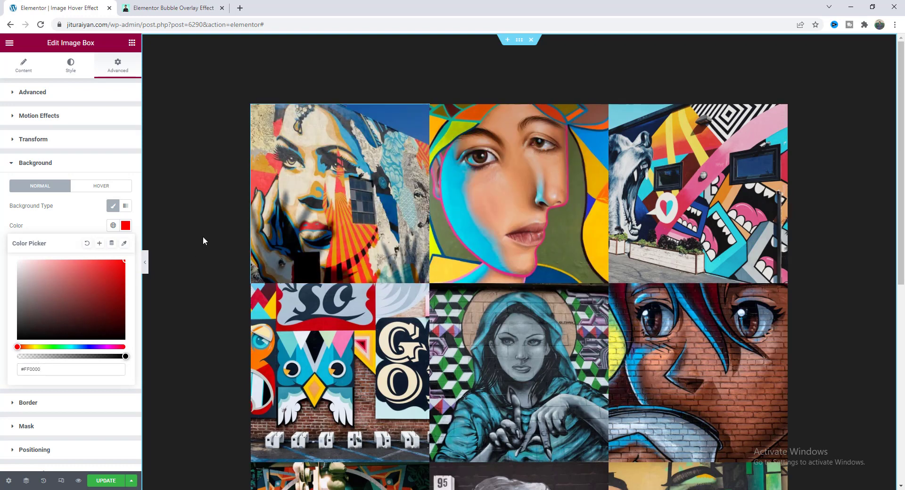
# Step: Delete the image-grid section and add a new single-column section
pyautogui.rightClick(519, 43)
pyautogui.click(556, 180)
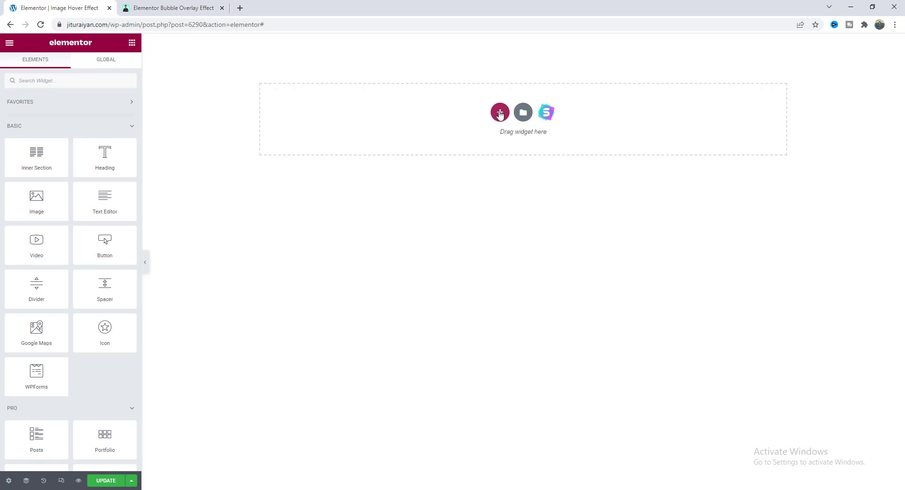
pyautogui.click(499, 112)
pyautogui.click(407, 141)
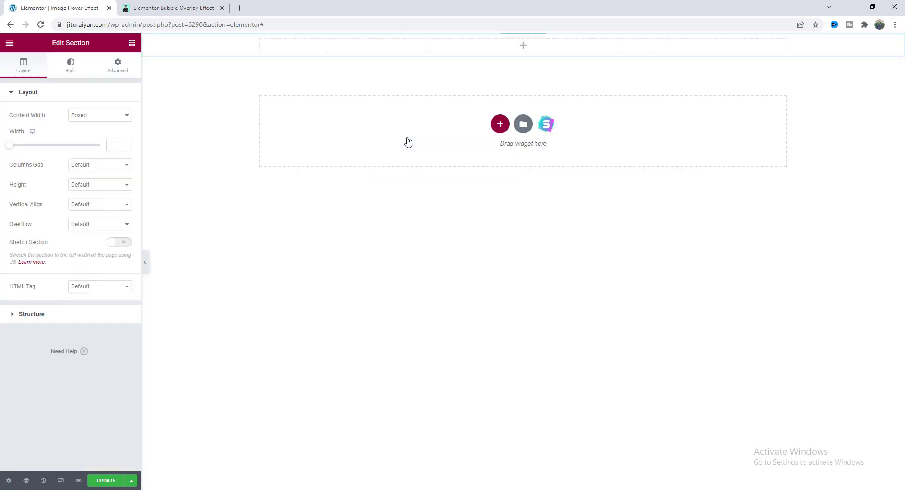
# Step: Give the new section a solid #212121 background colour
pyautogui.click(74, 70)
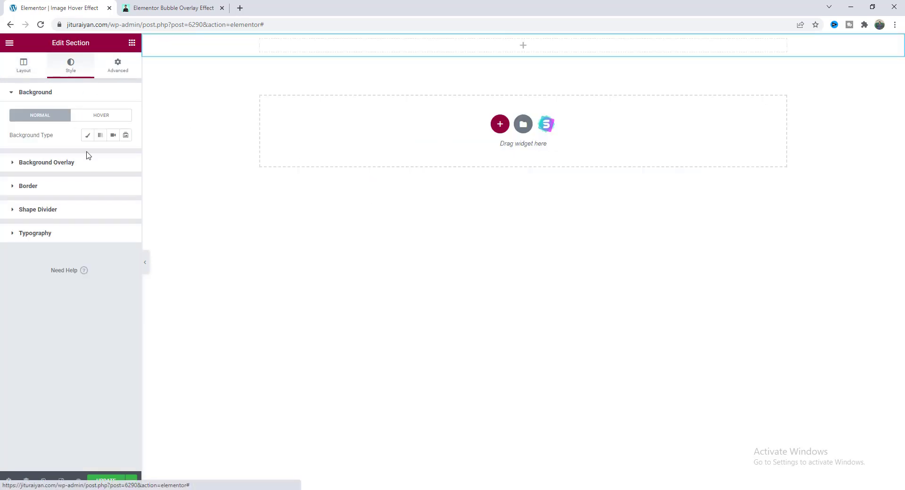
pyautogui.click(87, 136)
pyautogui.click(125, 155)
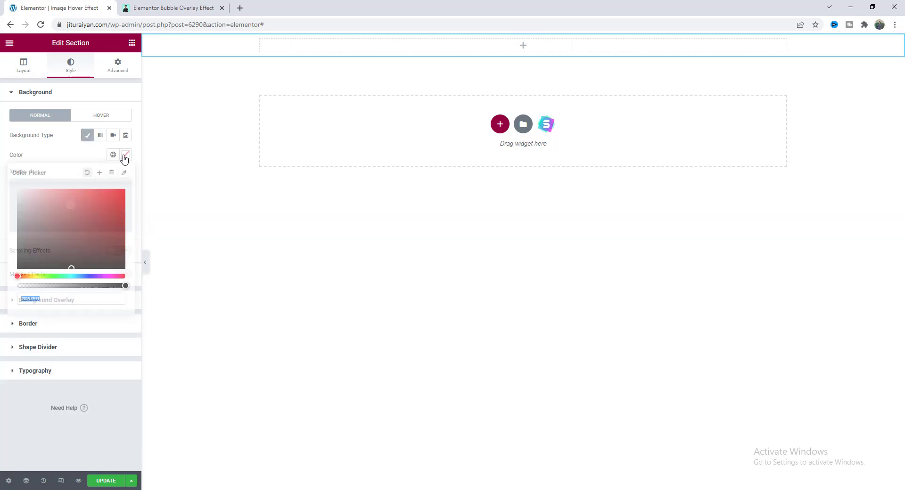
pyautogui.write('#212121')
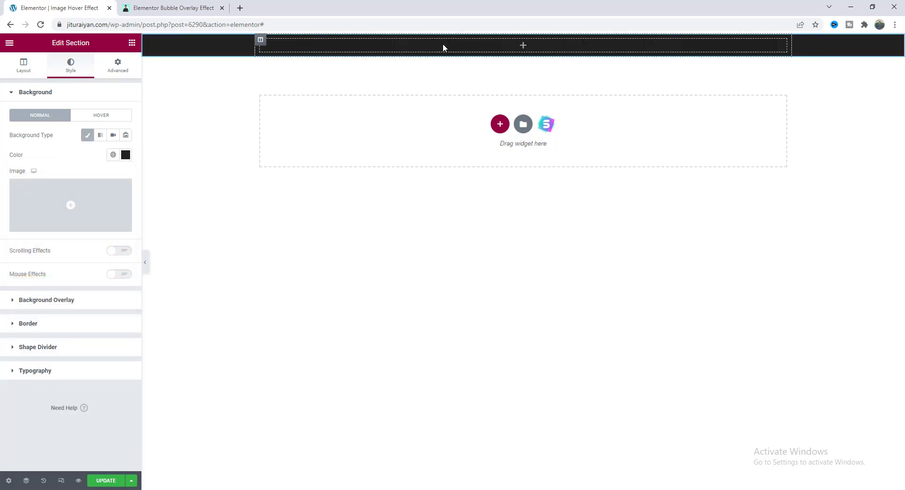
# Step: Set the section padding to 150 top and bottom and 10 left and right
pyautogui.click(119, 71)
pyautogui.click(90, 163)
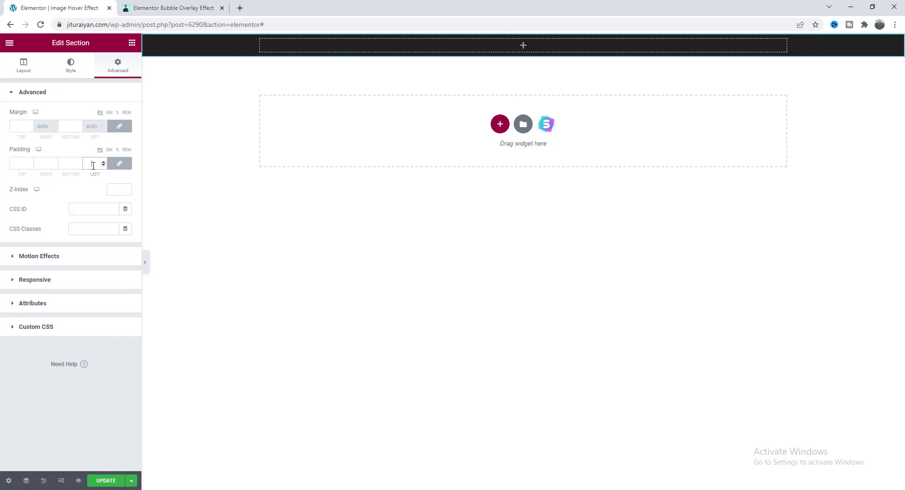
pyautogui.write('10')
pyautogui.click(119, 163)
pyautogui.doubleClick(18, 163)
pyautogui.write('150')
pyautogui.doubleClick(67, 163)
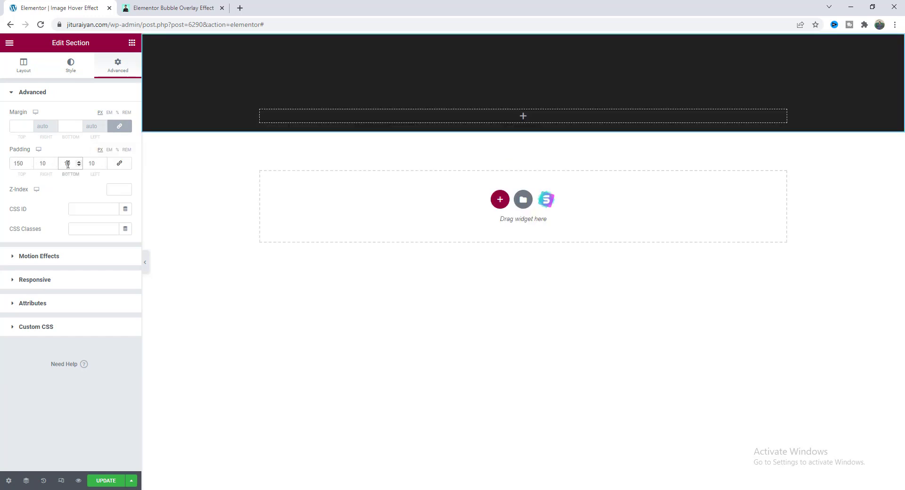
pyautogui.write('150')
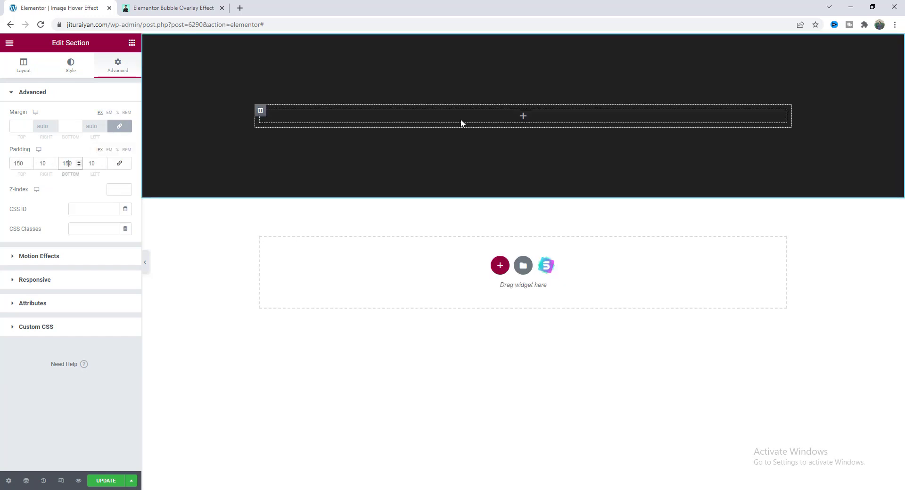
pyautogui.click(460, 118)
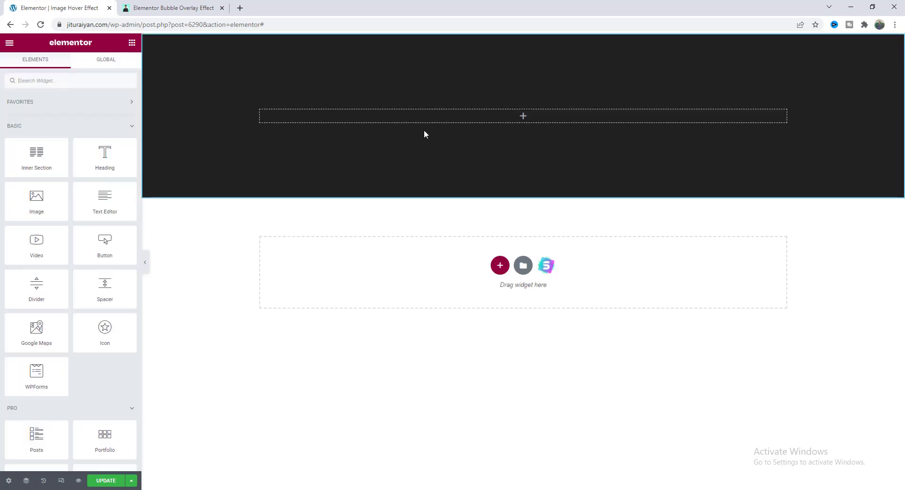
# Step: Add an Image Box with its image removed and title it 'Wall Painting'
pyautogui.click(87, 80)
pyautogui.write('image')
pyautogui.moveTo(105, 116); pyautogui.dragTo(368, 115)
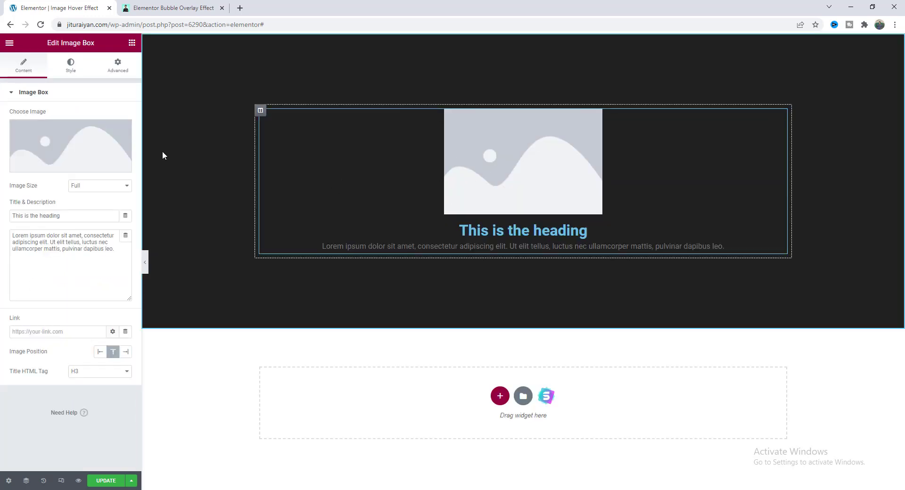
pyautogui.click(121, 127)
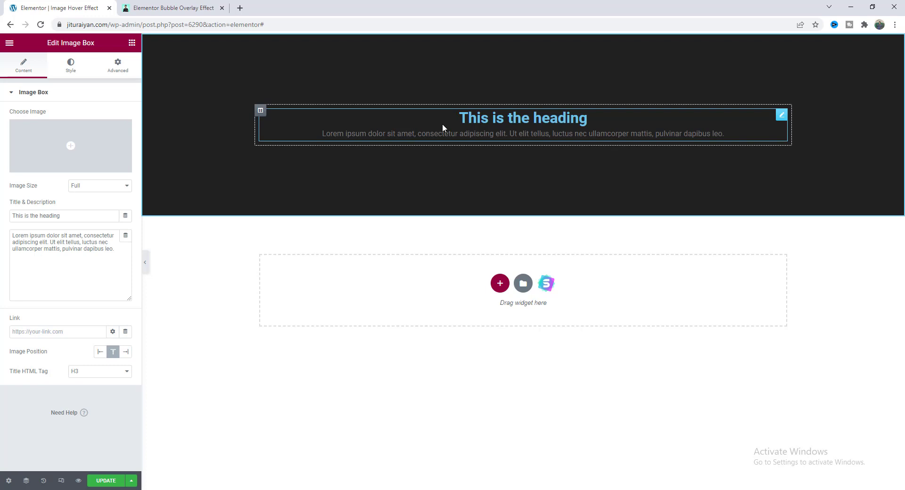
pyautogui.tripleClick(67, 218)
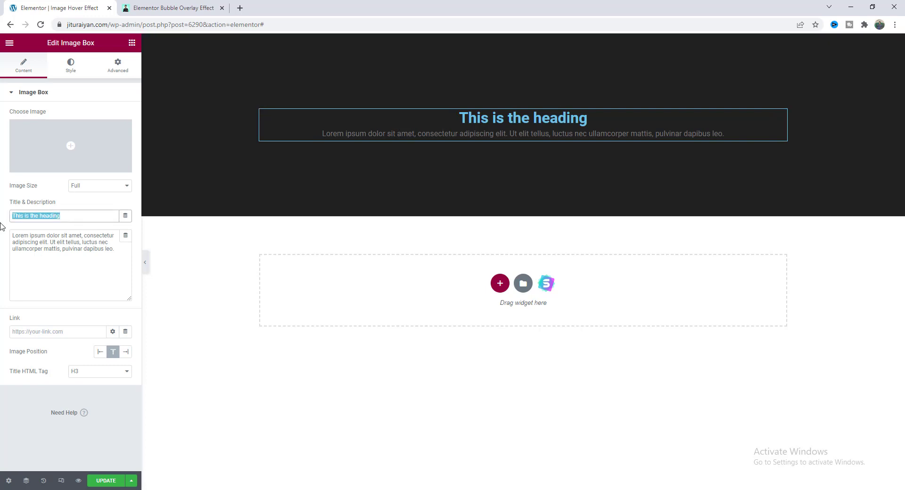
pyautogui.write('Wall Painti')
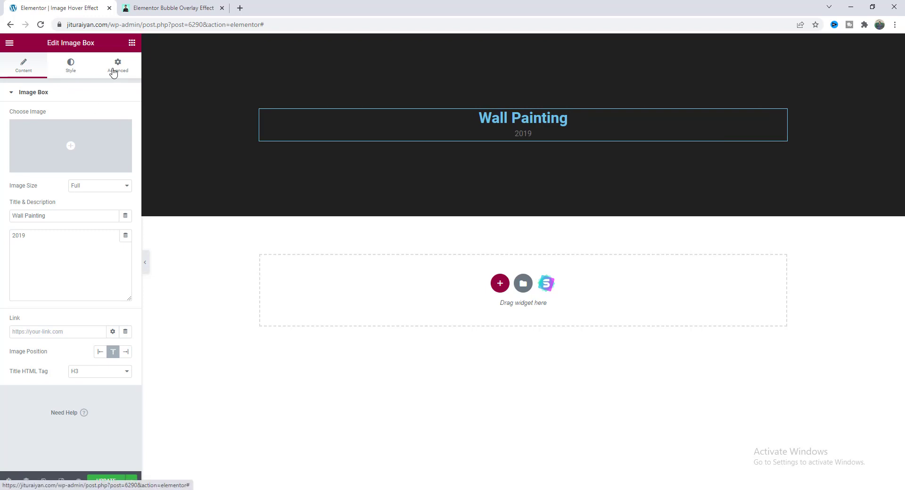
# Step: Set the image box's width to a custom 33.33%
pyautogui.click(115, 68)
pyautogui.click(69, 381)
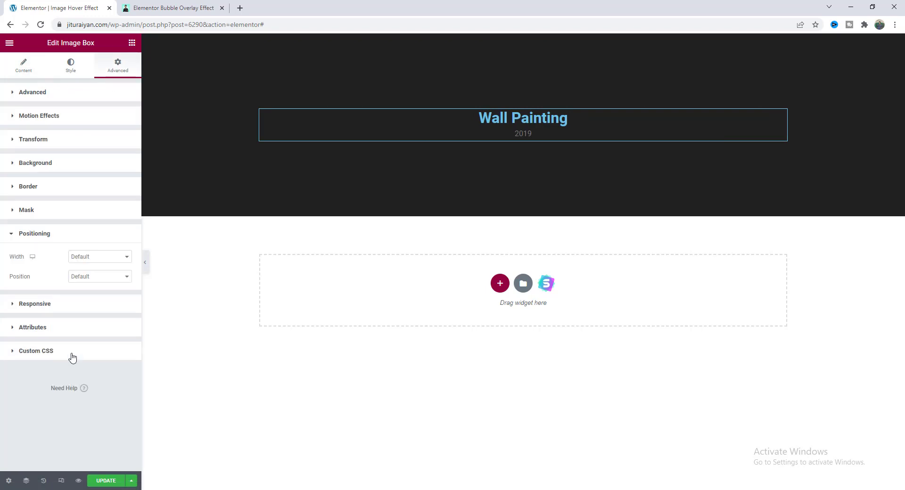
pyautogui.click(100, 257)
pyautogui.click(90, 287)
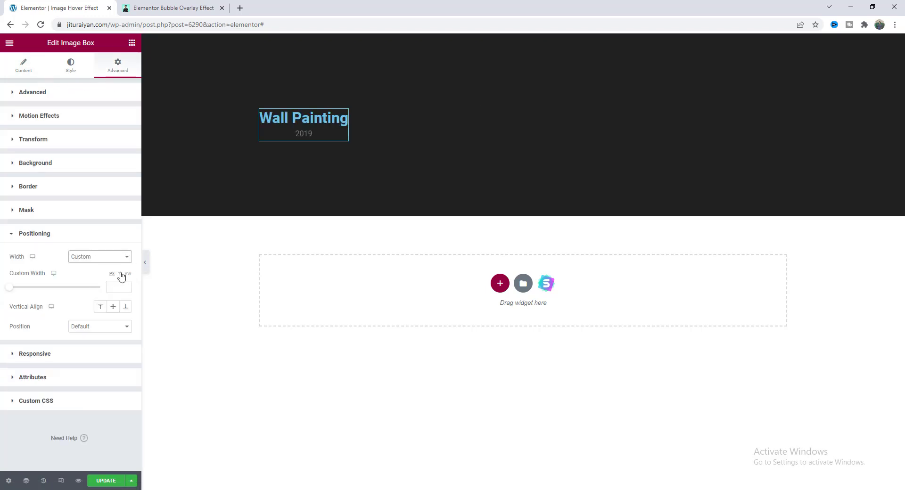
pyautogui.click(120, 273)
pyautogui.click(115, 287)
pyautogui.write('33.33')
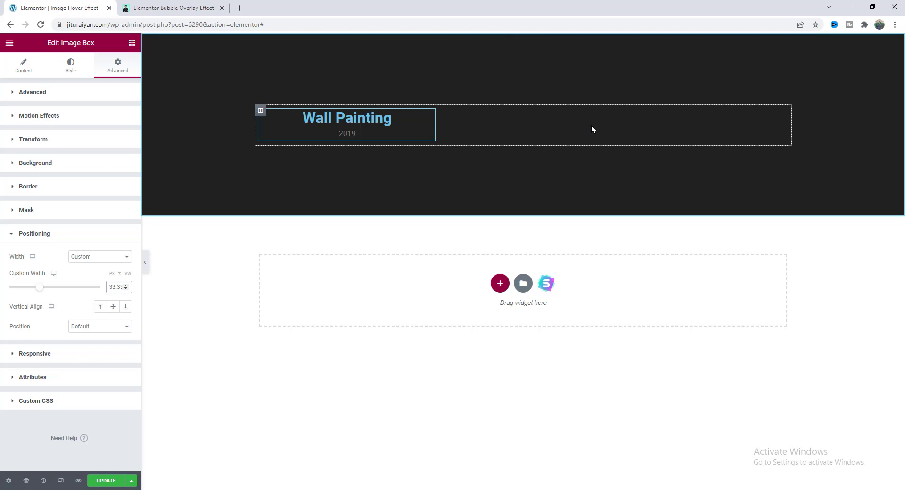
# Step: Style the title white #FFFFFF in Poppins, weight 700, uppercase
pyautogui.click(68, 67)
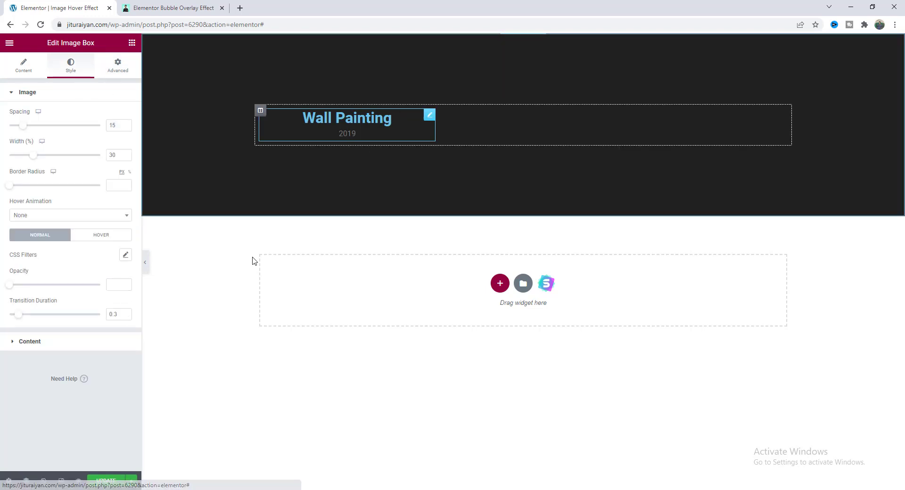
pyautogui.click(127, 341)
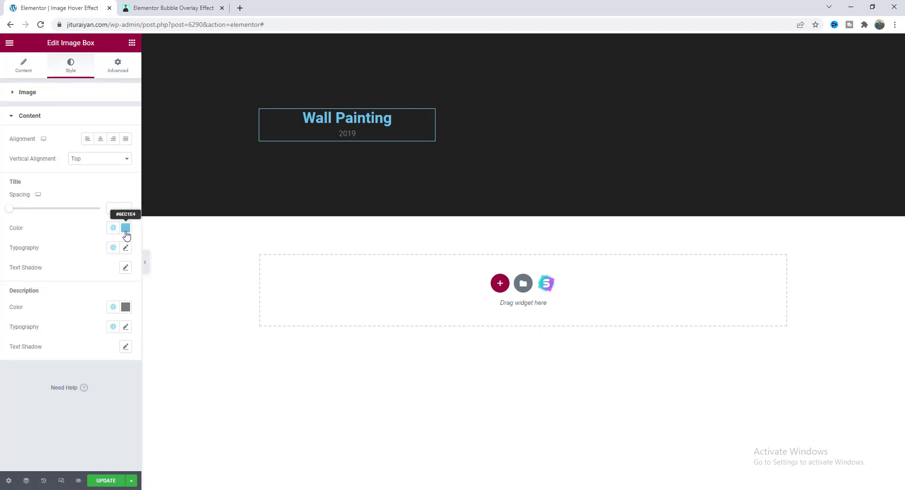
pyautogui.click(126, 228)
pyautogui.write('#FFFFFF')
pyautogui.click(86, 241)
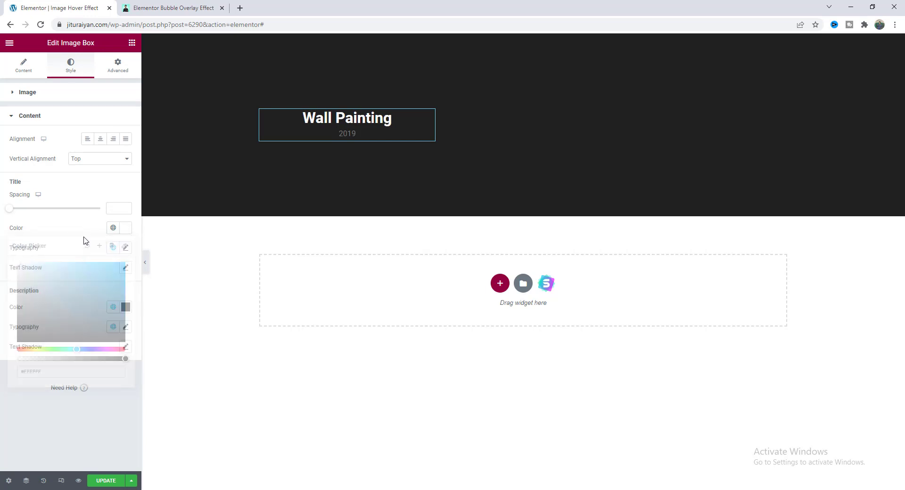
pyautogui.click(125, 248)
pyautogui.click(114, 297)
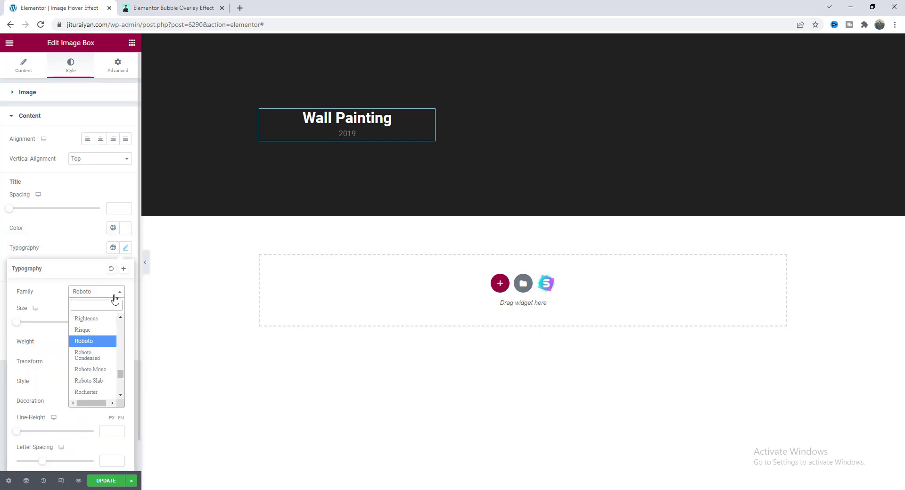
pyautogui.write('popp')
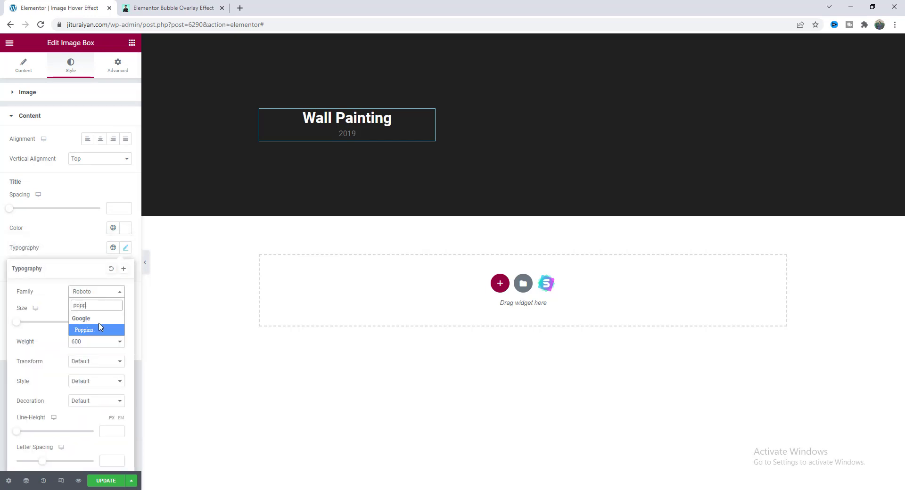
pyautogui.click(94, 330)
pyautogui.click(97, 341)
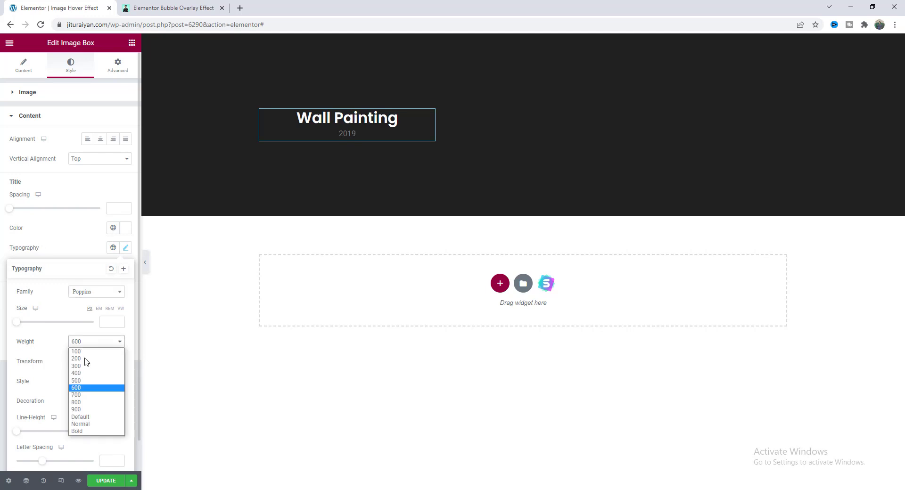
pyautogui.click(88, 395)
pyautogui.click(96, 366)
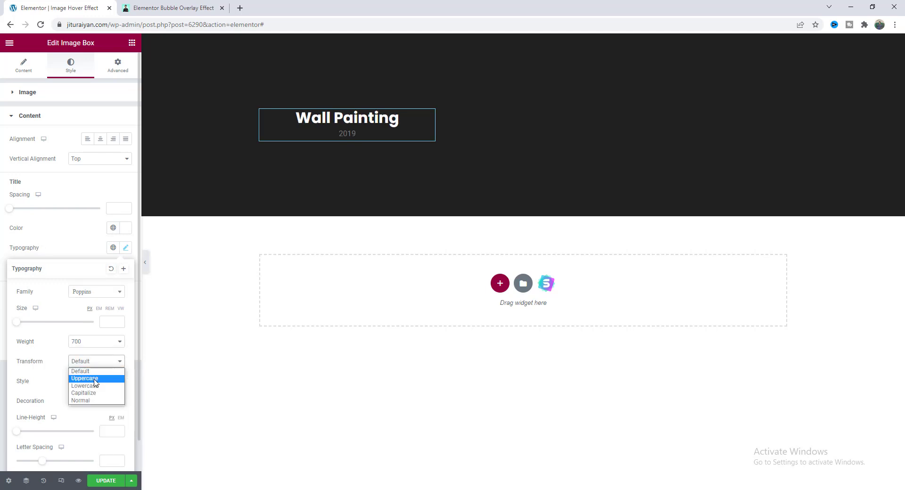
pyautogui.click(96, 377)
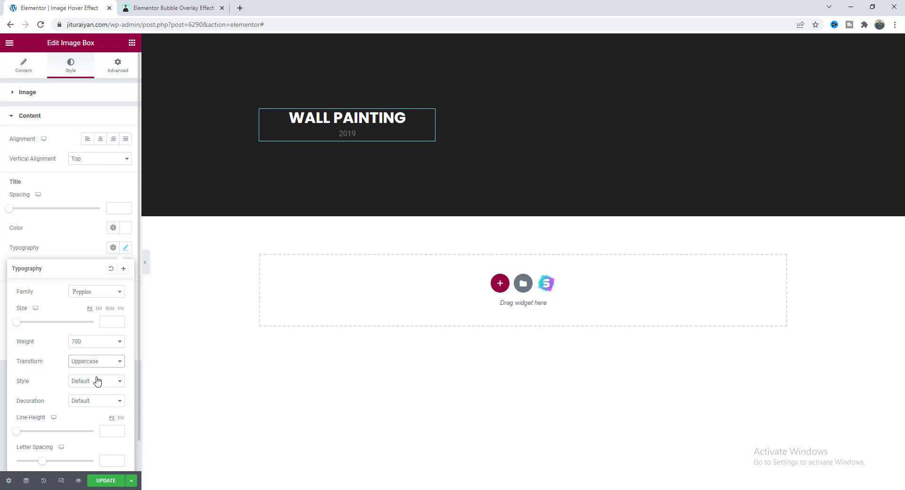
pyautogui.click(335, 143)
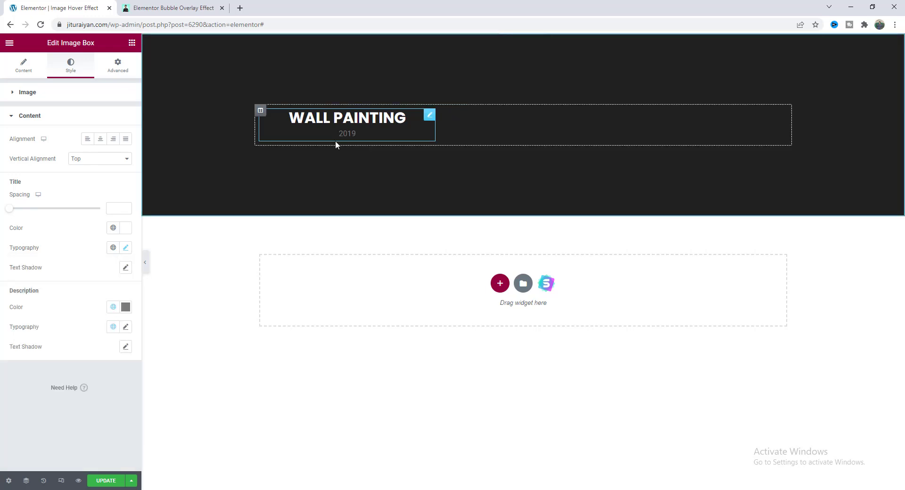
# Step: Make the description white Poppins and set the title spacing to 10
pyautogui.click(125, 307)
pyautogui.moveTo(44, 369); pyautogui.dragTo(1, 325)
pyautogui.click(85, 300)
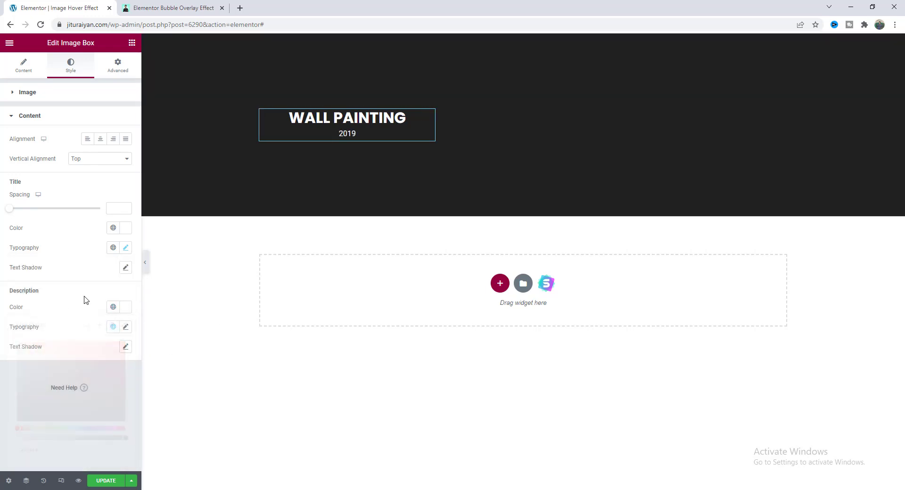
pyautogui.click(125, 327)
pyautogui.click(107, 371)
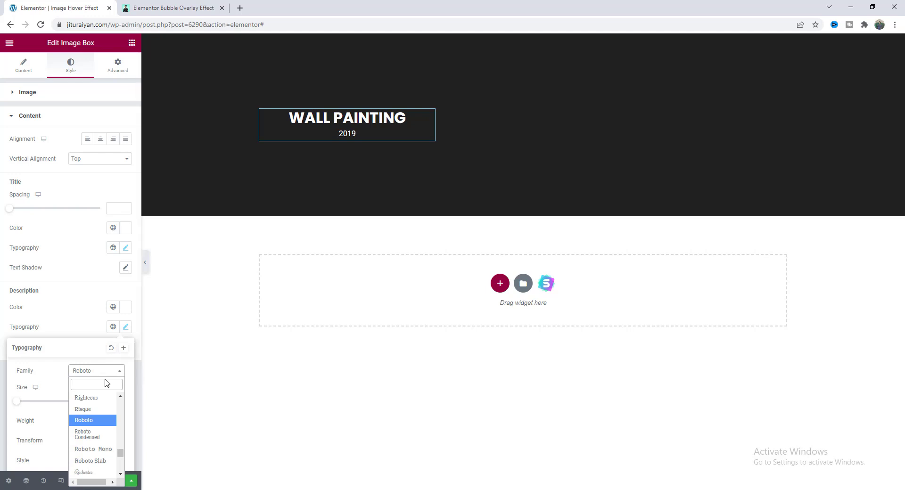
pyautogui.write('popp')
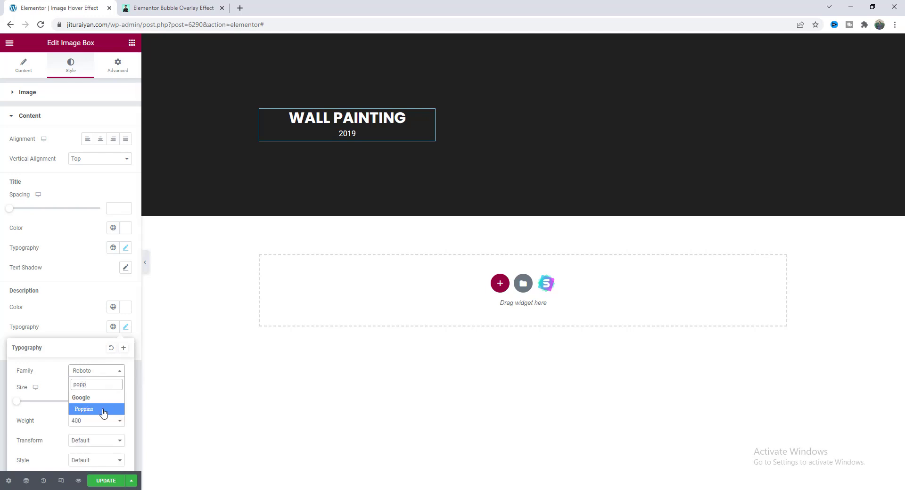
pyautogui.click(104, 411)
pyautogui.click(112, 210)
pyautogui.write('10')
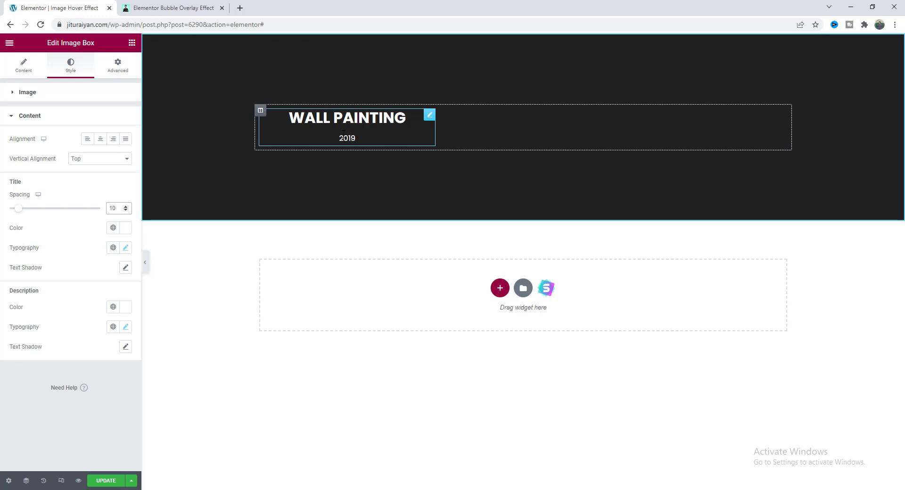
# Step: Paste the prepared CSS into the column's Custom CSS to square the box and centre its text
pyautogui.click(261, 113)
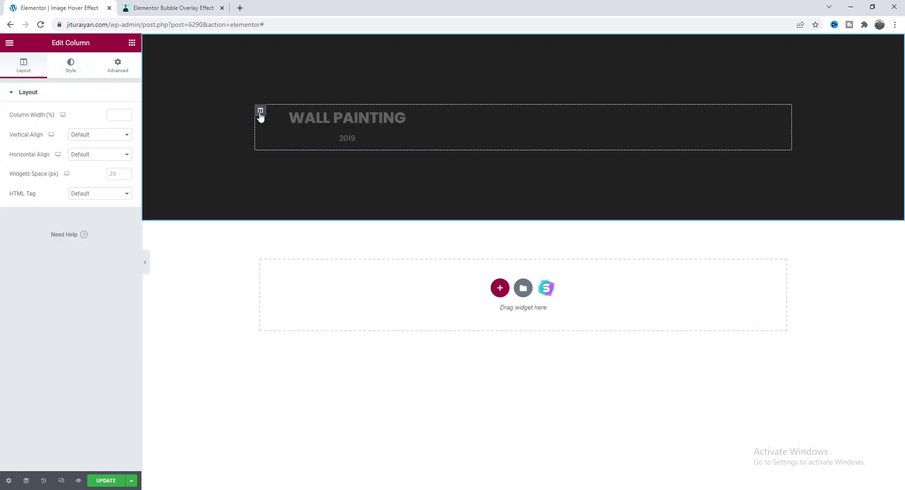
pyautogui.click(115, 66)
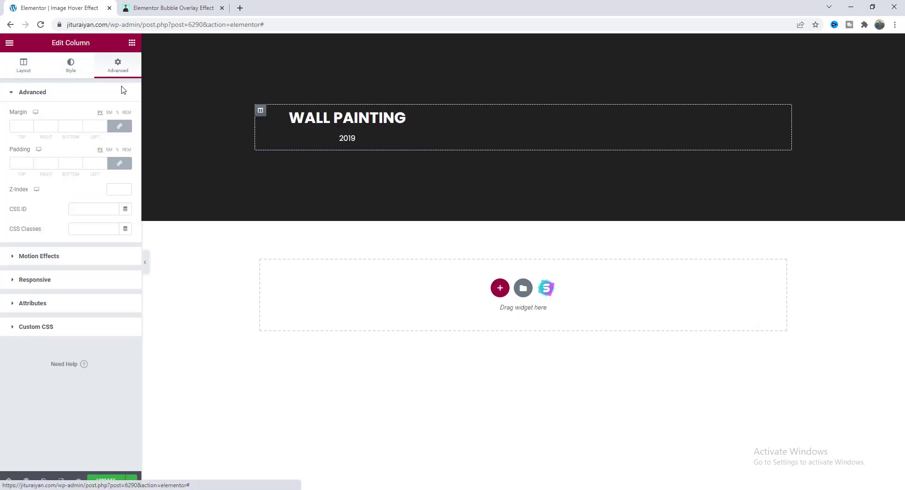
pyautogui.click(92, 323)
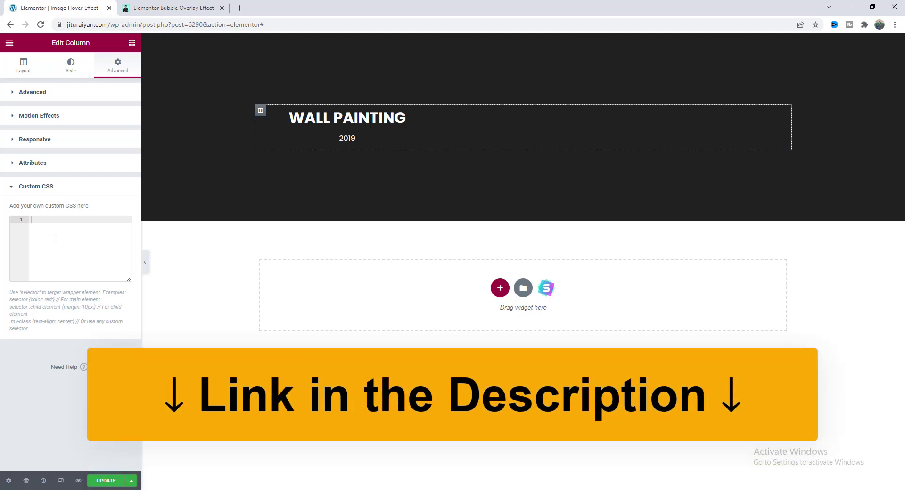
pyautogui.write('selector{     --box-padding: 20px; }  selector .elementor-widget-image-box .elementor-widget-container:after {   content: "";   display: block;   padding-bottom: 100%; } selector .elementor-image-box-wrapper{     position: absolute;     z-index: 1;     height: 100%;     width: 100%;     display: flex;     align-items: center;     padding: var(--box-padding); }')
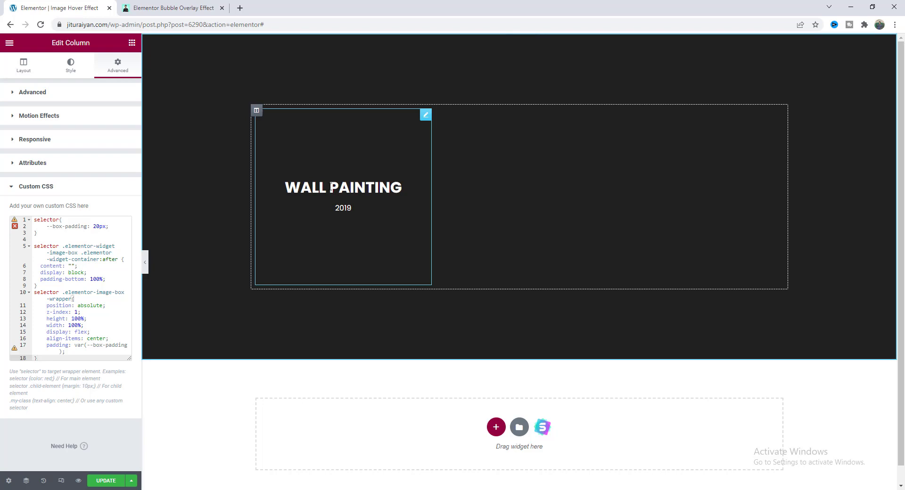
# Step: Break the image box title into two lines, WALL and PAINTING
pyautogui.click(331, 187)
pyautogui.press('Return')
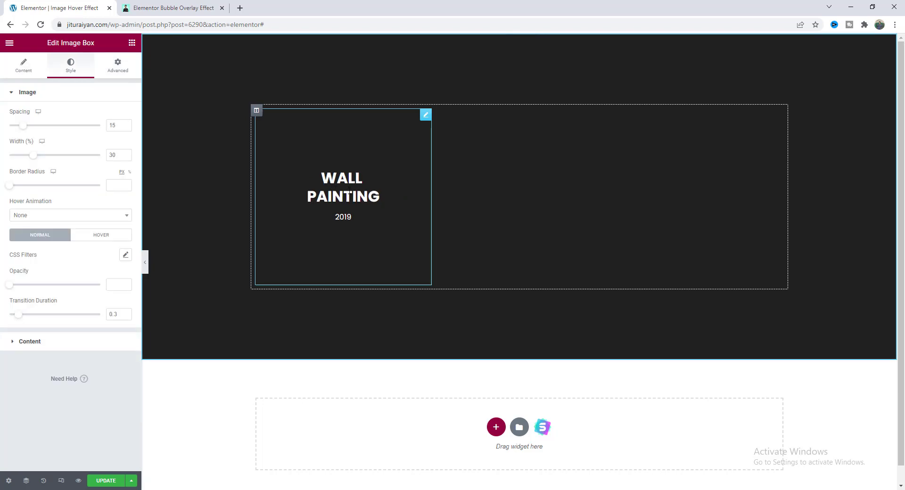
pyautogui.click(310, 233)
# Step: Give the image box a classic background in purple #8900FF
pyautogui.click(126, 68)
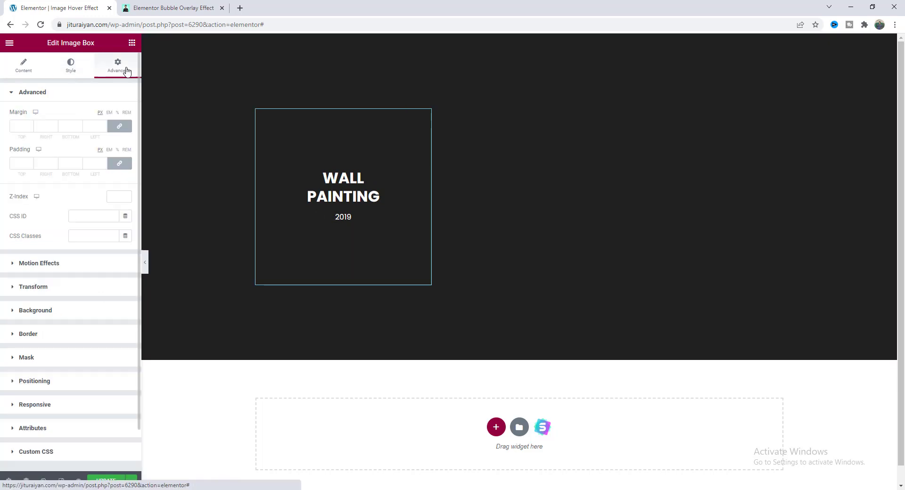
pyautogui.click(90, 316)
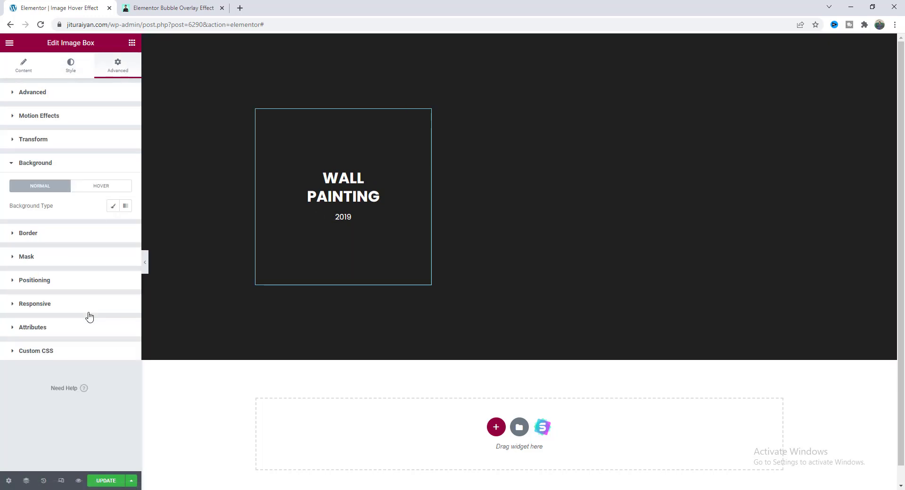
pyautogui.click(114, 206)
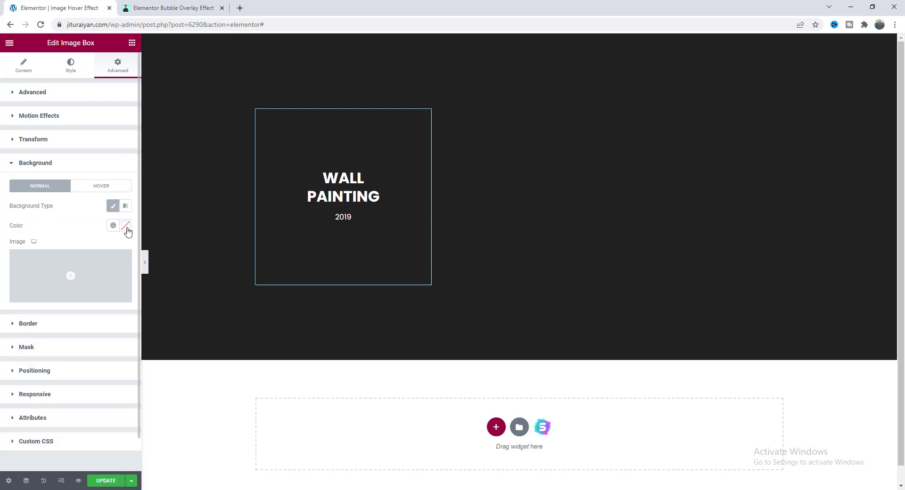
pyautogui.click(125, 225)
pyautogui.moveTo(88, 347); pyautogui.dragTo(98, 347)
pyautogui.click(125, 260)
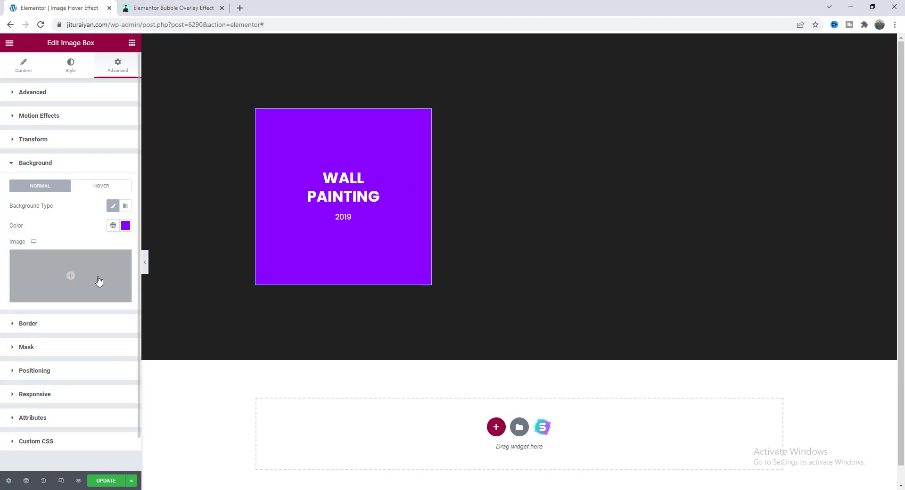
pyautogui.click(92, 281)
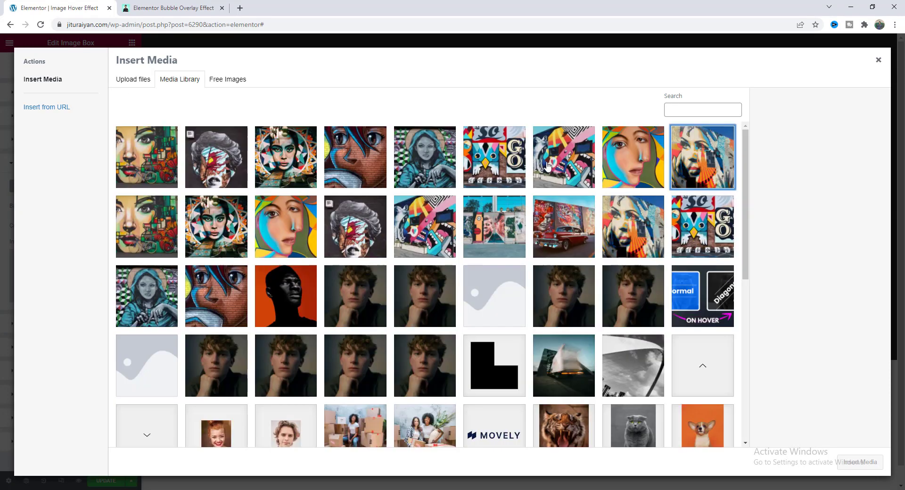
# Step: Use the wall-painting photo as the box background, positioned Center Center at Cover size
pyautogui.click(703, 157)
pyautogui.click(860, 462)
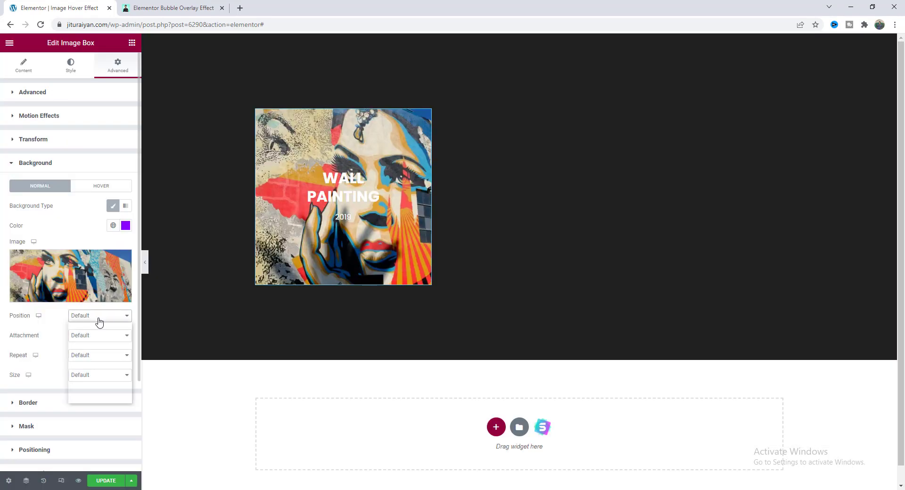
pyautogui.click(99, 333)
pyautogui.click(81, 376)
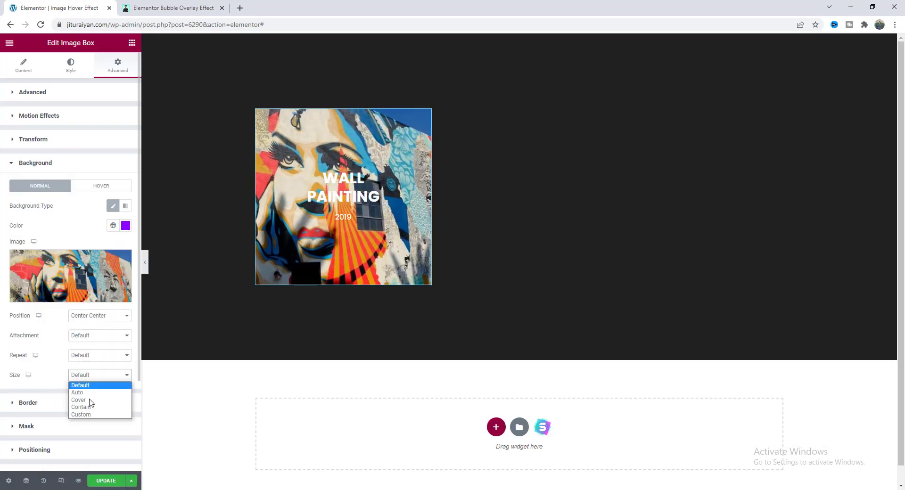
pyautogui.click(89, 400)
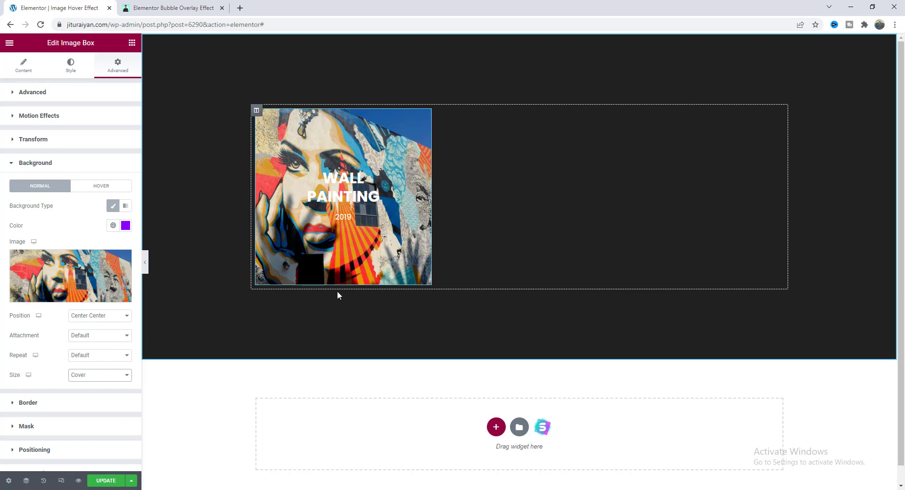
# Step: Adjust the dark section's padding in the tablet preview
pyautogui.click(61, 480)
pyautogui.click(481, 43)
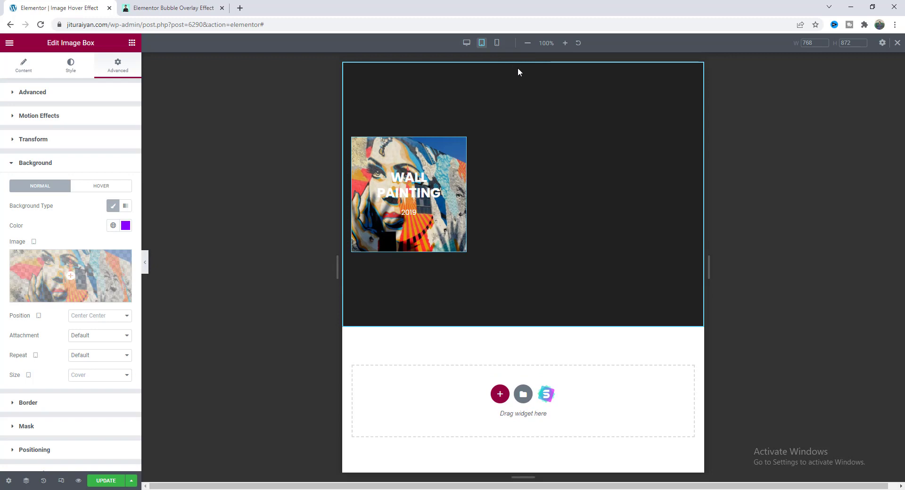
pyautogui.rightClick(517, 67)
pyautogui.click(530, 77)
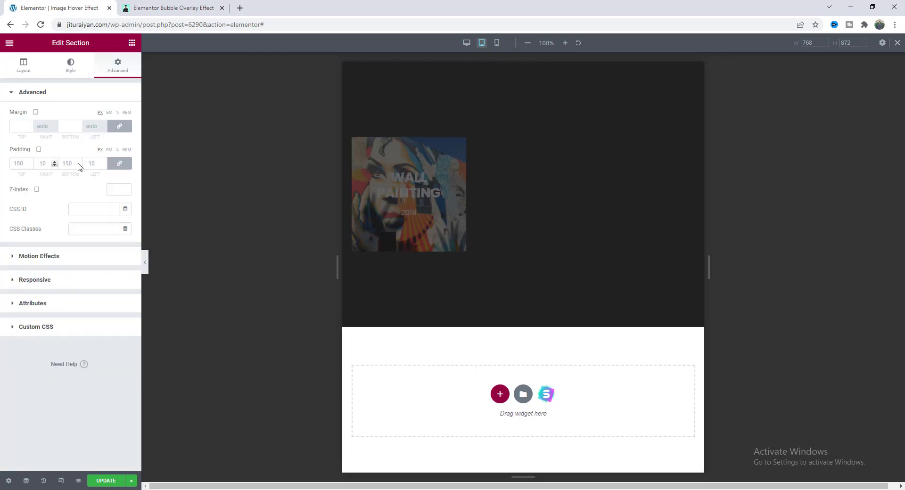
pyautogui.click(114, 165)
pyautogui.hotkey('ctrl', 'z')
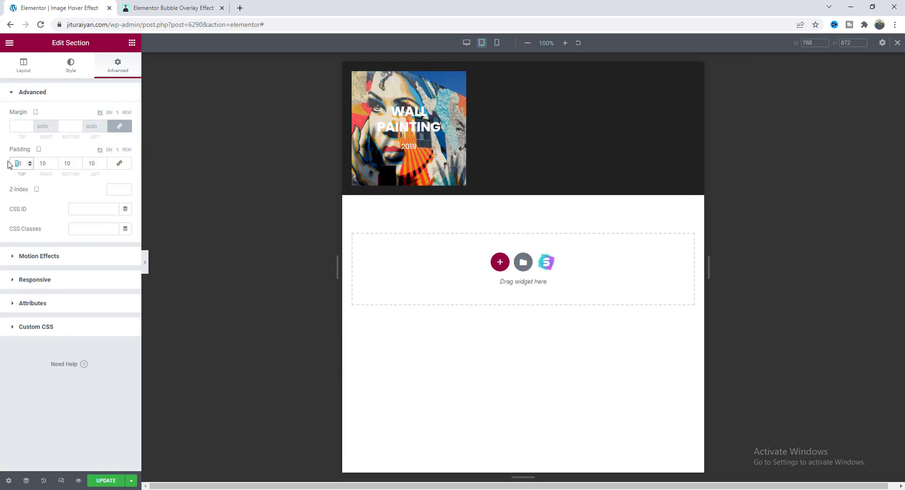
# Step: In the mobile preview, set the Wall Painting image box width to Full Width
pyautogui.click(496, 43)
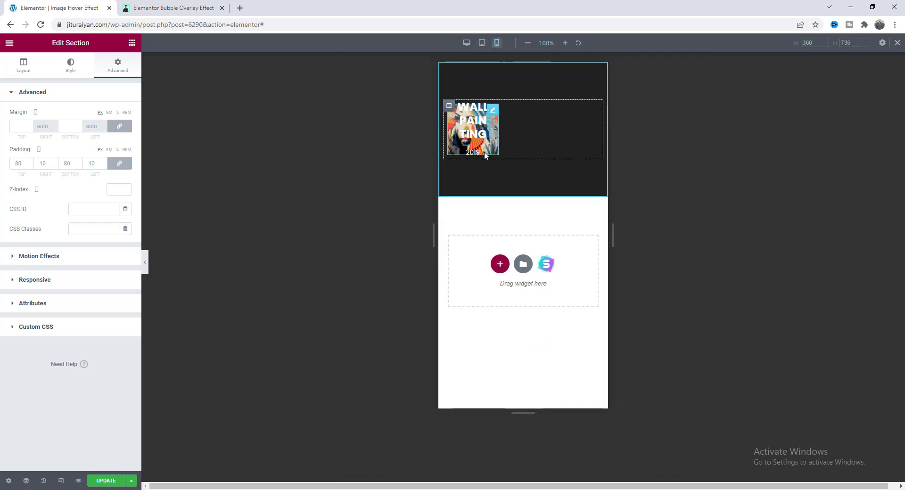
pyautogui.click(460, 113)
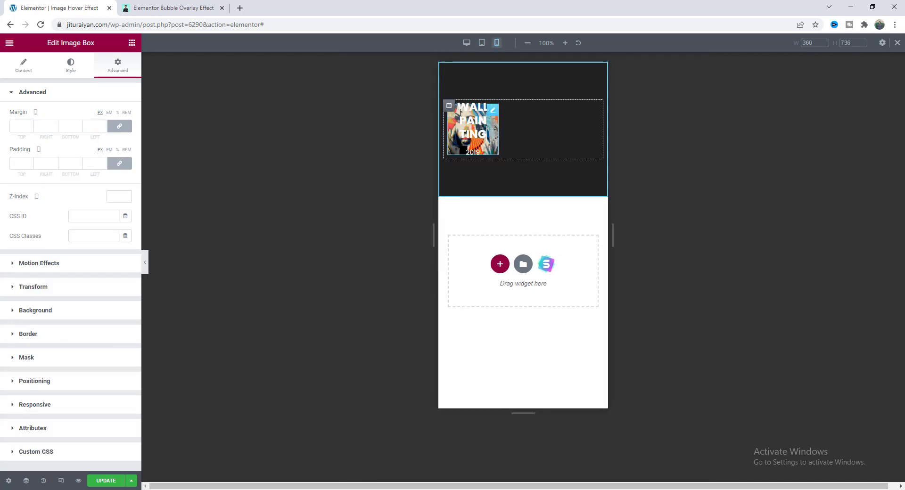
pyautogui.click(111, 381)
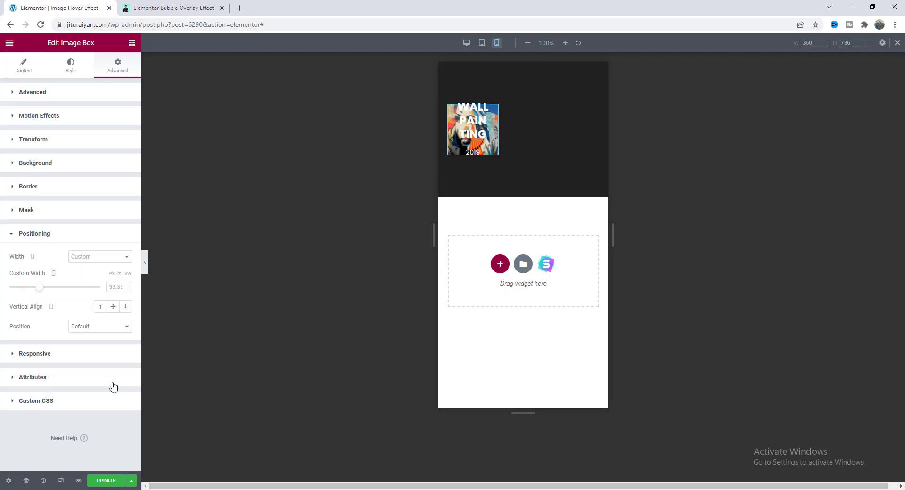
pyautogui.click(111, 258)
pyautogui.click(89, 274)
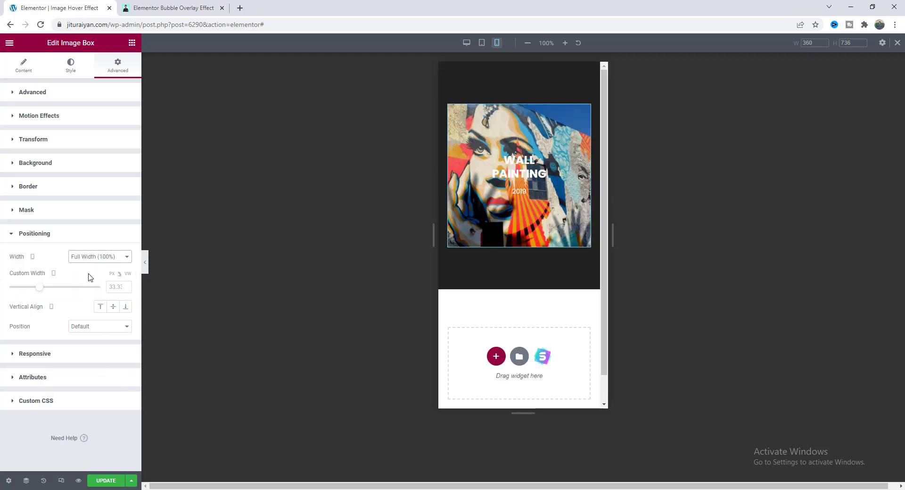
# Step: Set the image box title typography size to 28 on mobile, then return to desktop
pyautogui.click(71, 64)
pyautogui.click(68, 343)
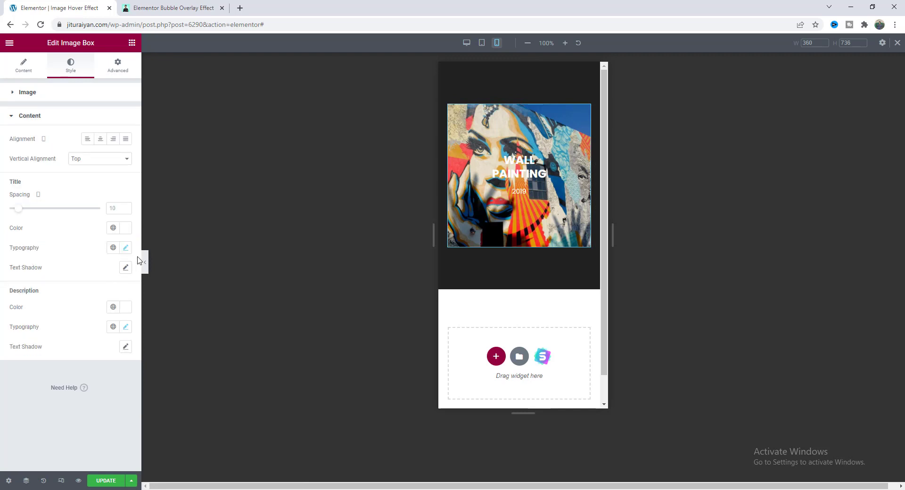
pyautogui.click(125, 248)
pyautogui.write('28')
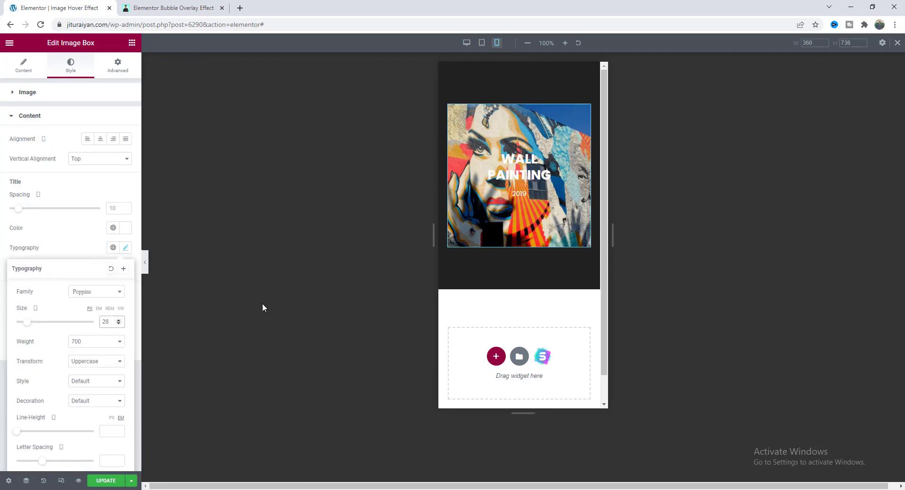
pyautogui.click(897, 43)
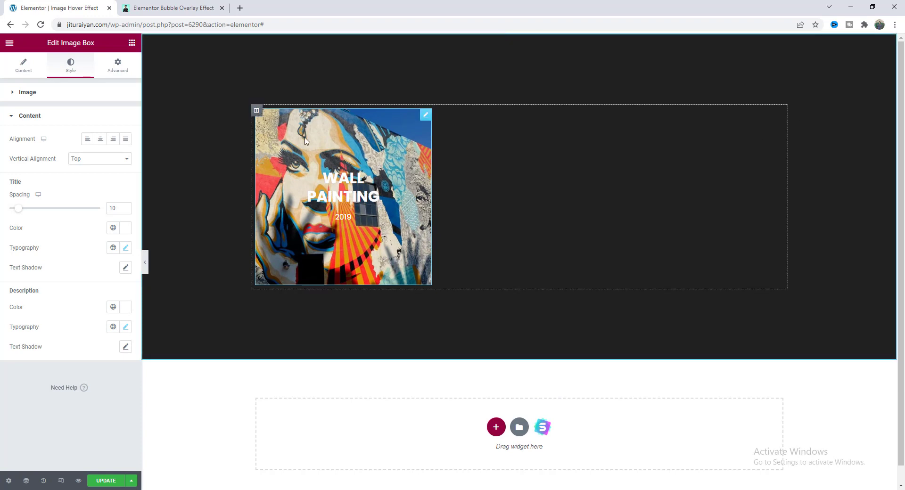
# Step: Duplicate the Wall Painting box and retitle the copy 'Creative arts' with year 2022
pyautogui.rightClick(305, 138)
pyautogui.click(328, 159)
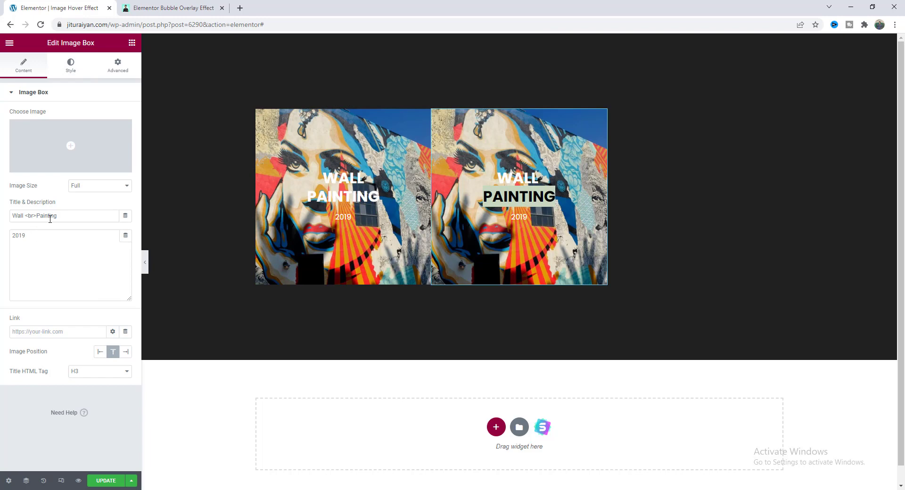
pyautogui.doubleClick(18, 215)
pyautogui.write('Creative')
pyautogui.doubleClick(50, 215)
pyautogui.write('arts')
pyautogui.click(45, 263)
pyautogui.press('BackSpace')
pyautogui.press('BackSpace')
pyautogui.write('22')
# Step: Give the Creative Arts box a blue #1200FF background colour and open the media library for its image
pyautogui.click(118, 65)
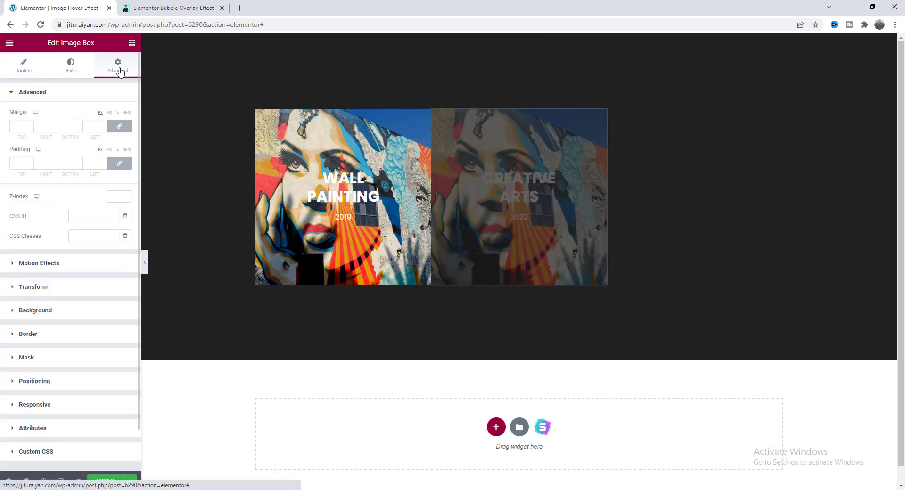
pyautogui.click(57, 311)
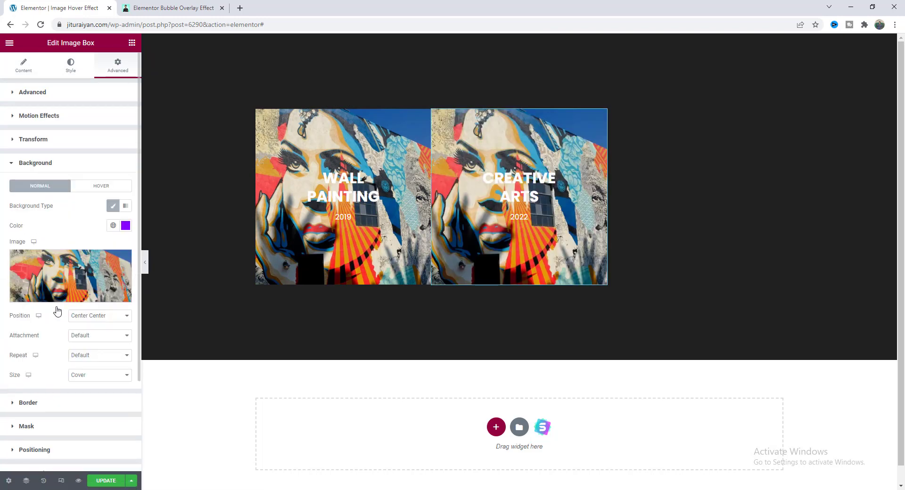
pyautogui.click(117, 261)
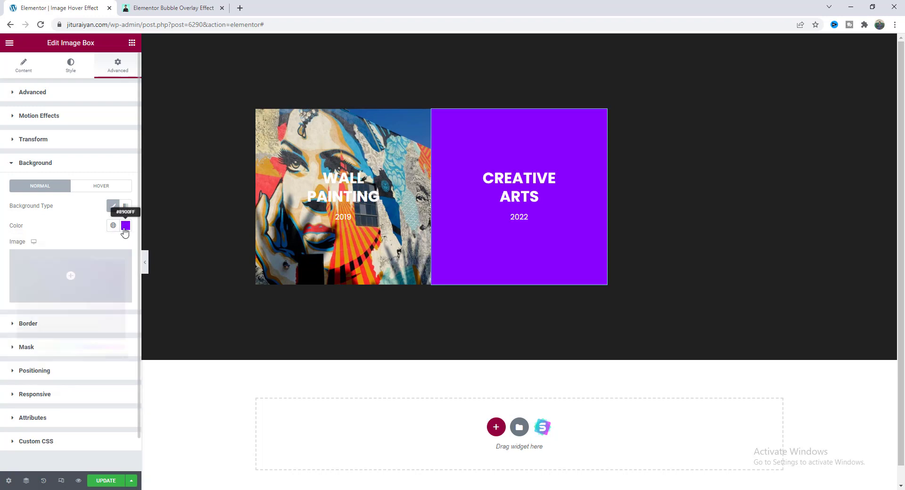
pyautogui.click(125, 225)
pyautogui.click(92, 346)
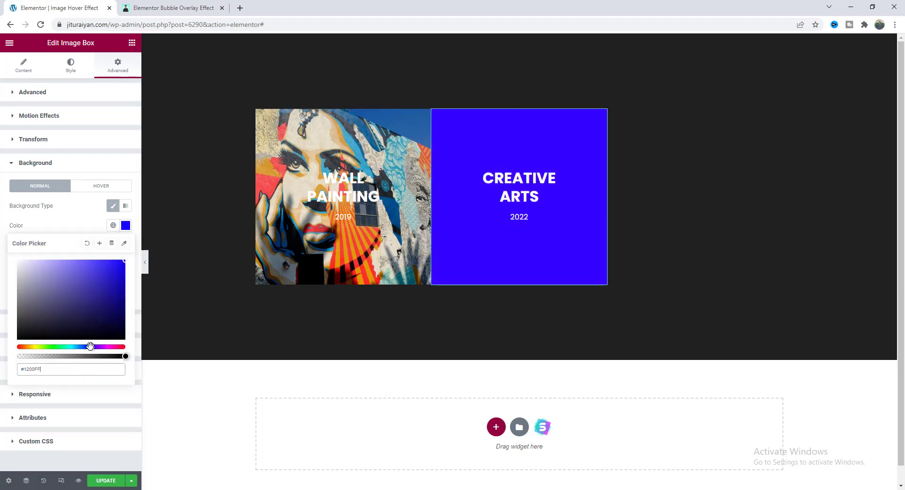
pyautogui.click(110, 274)
pyautogui.click(102, 277)
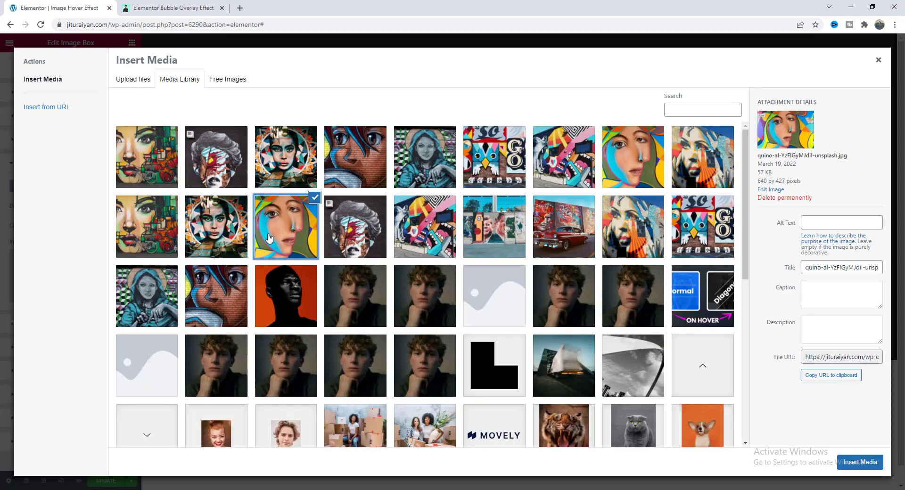
# Step: Set the face artwork as the Creative Arts box background and duplicate the box
pyautogui.click(859, 462)
pyautogui.rightClick(510, 230)
pyautogui.click(533, 258)
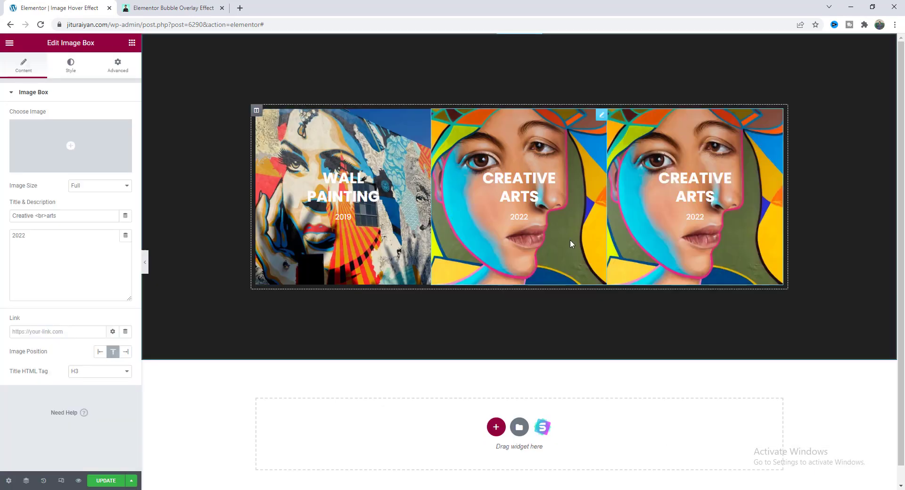
# Step: Duplicate the newest copies twice more to make fourth and fifth image boxes
pyautogui.rightClick(628, 208)
pyautogui.click(649, 228)
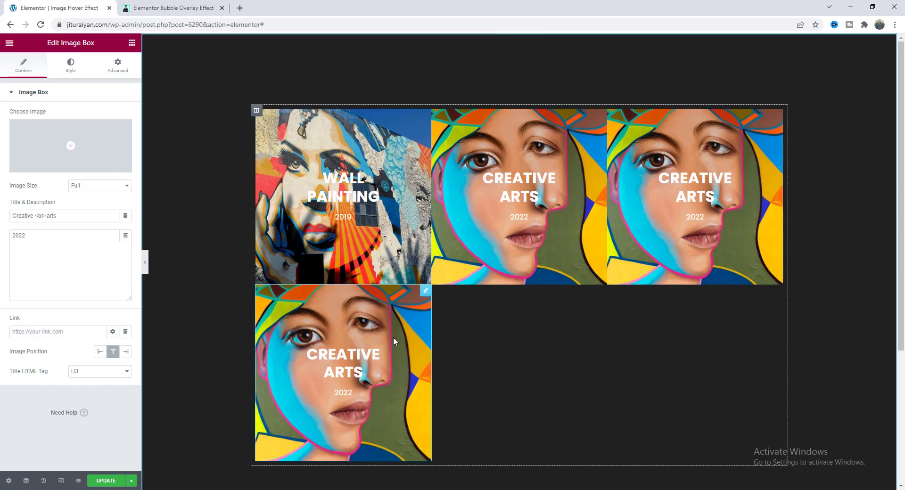
pyautogui.rightClick(393, 343)
pyautogui.click(417, 361)
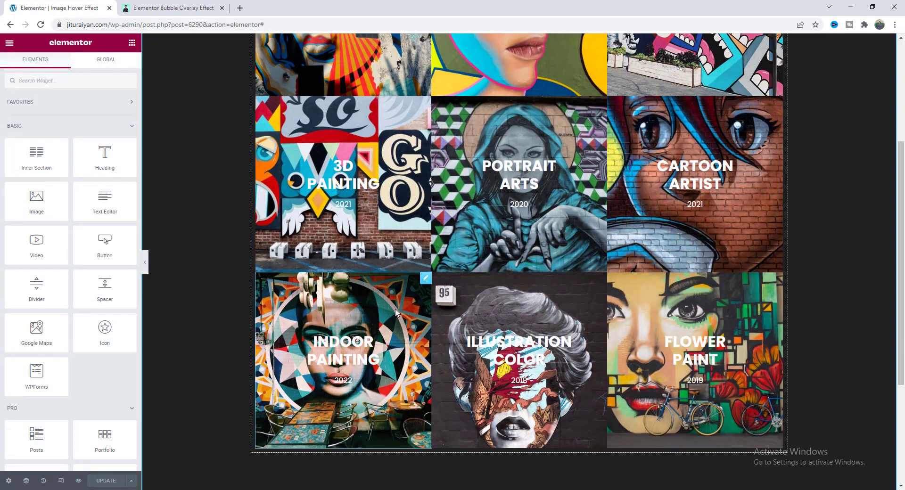
pyautogui.scroll(1, 399, 317)
pyautogui.scroll(3, 399, 316)
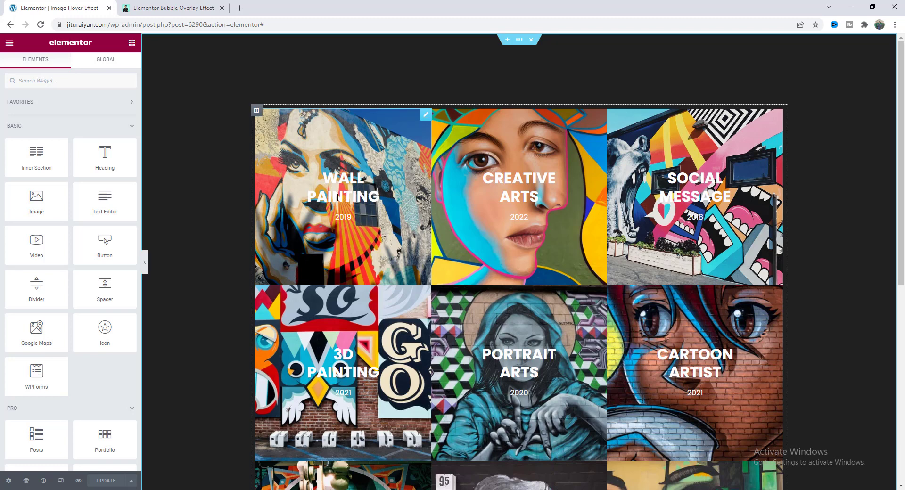
# Step: Set the grid column's padding to 0 on all sides
pyautogui.click(256, 112)
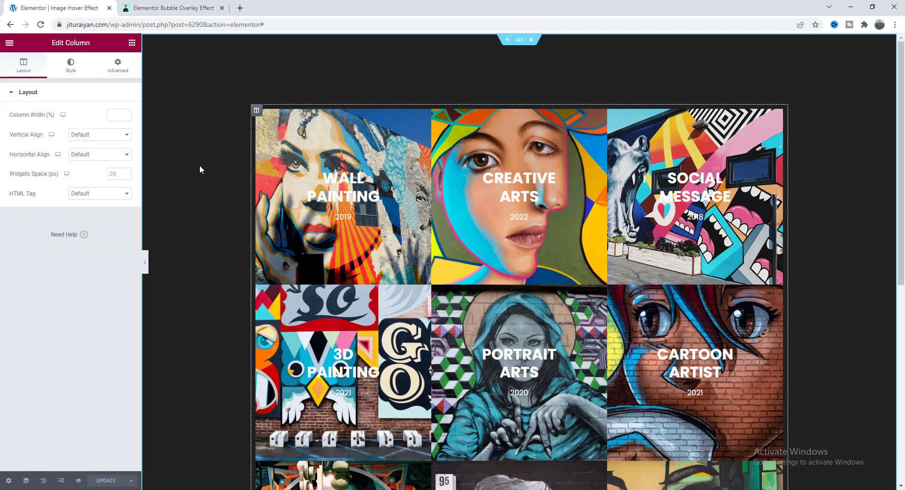
pyautogui.click(118, 65)
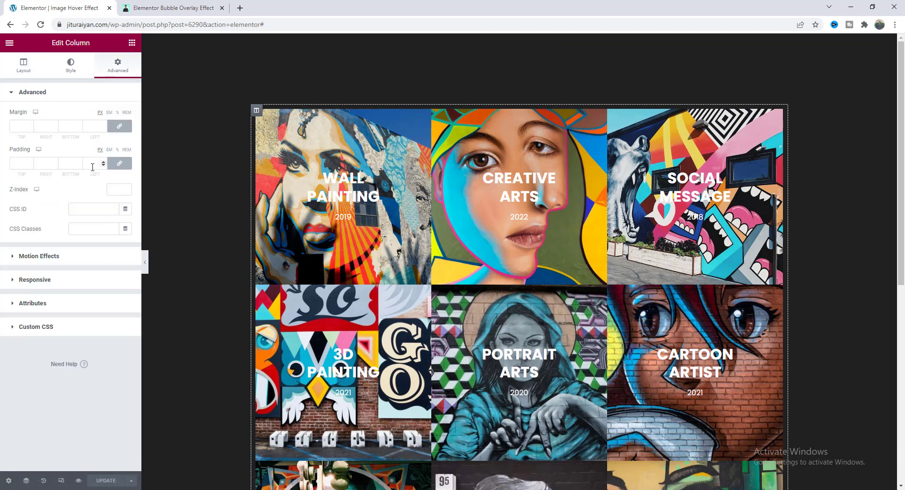
pyautogui.click(92, 163)
pyautogui.write('0')
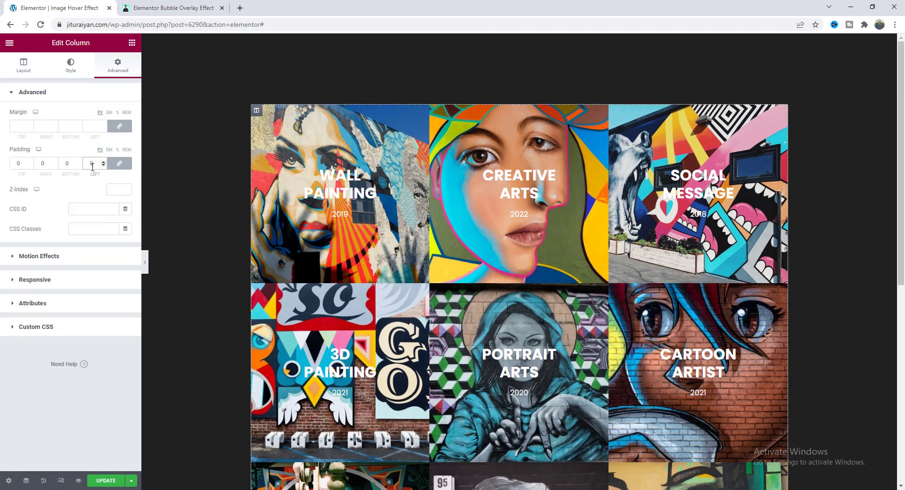
# Step: Add the CSS class 'moving-overlay' to the column and expand its Custom CSS
pyautogui.click(95, 228)
pyautogui.write('moving-overlay')
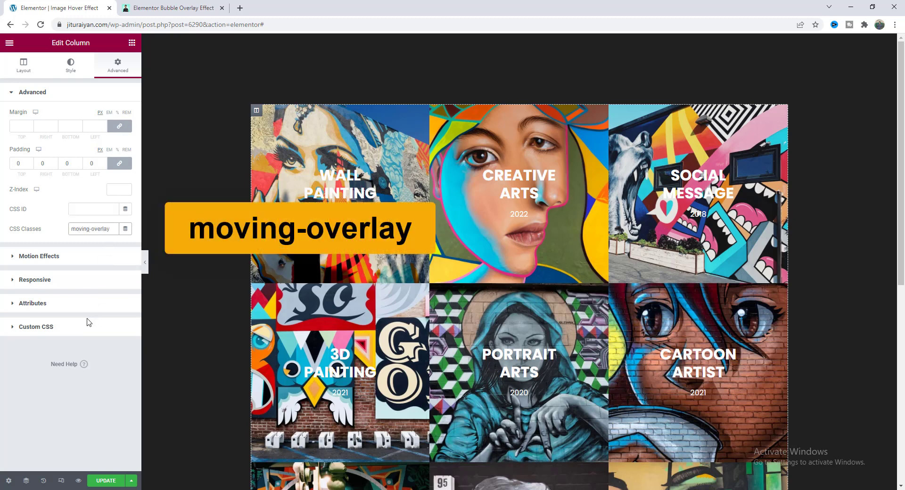
pyautogui.click(81, 327)
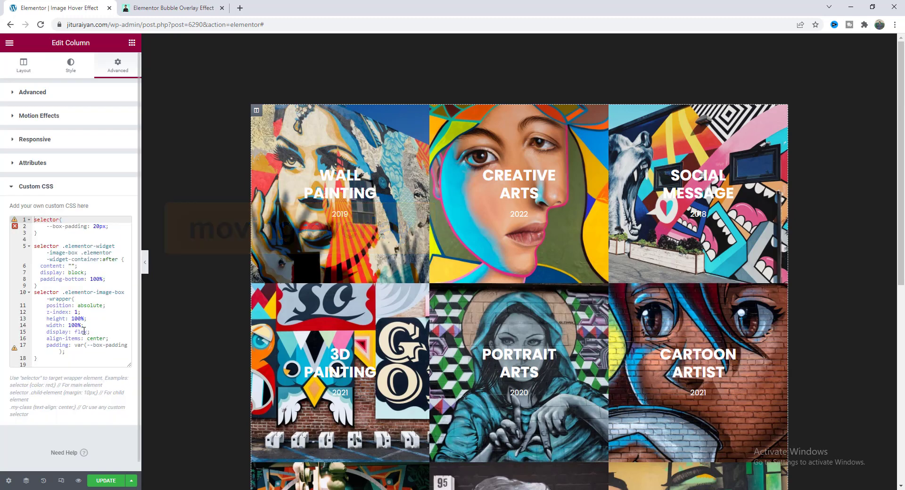
# Step: Paste the hover-caption CSS at line 19 of the column's Custom CSS and test it on the boxes
pyautogui.click(41, 355)
pyautogui.hotkey('ctrl', 'v')
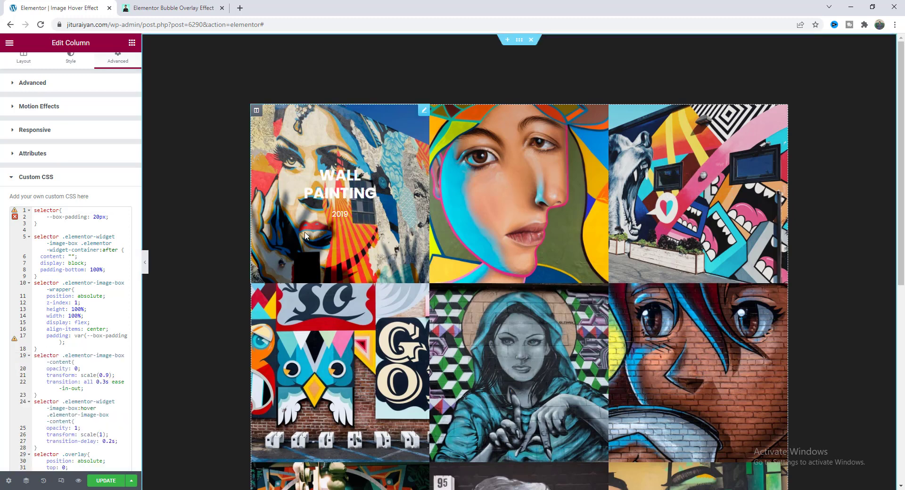
pyautogui.moveTo(473, 236)
pyautogui.moveTo(379, 244)
pyautogui.moveTo(327, 226)
pyautogui.scroll(-6, 213, 304)
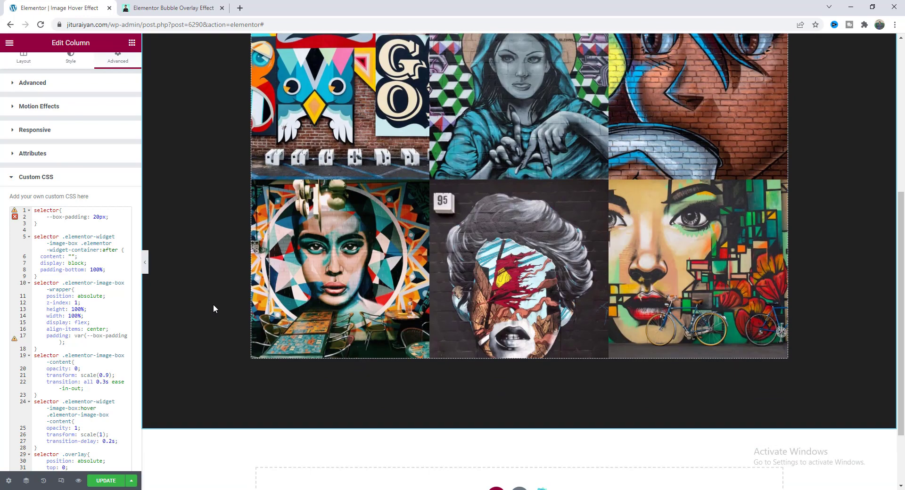
# Step: Drag an HTML widget into the image grid and paste the jQuery bubble-overlay script into it
pyautogui.click(132, 43)
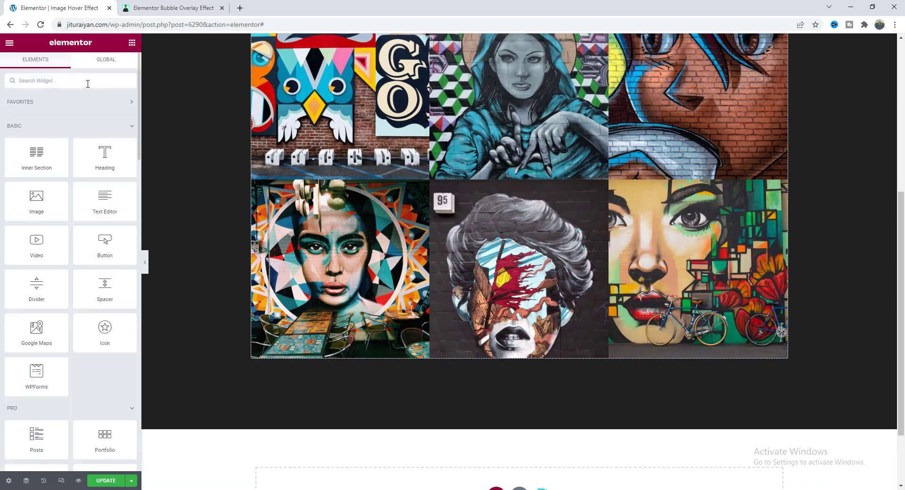
pyautogui.write('ht')
pyautogui.moveTo(47, 120); pyautogui.dragTo(652, 352)
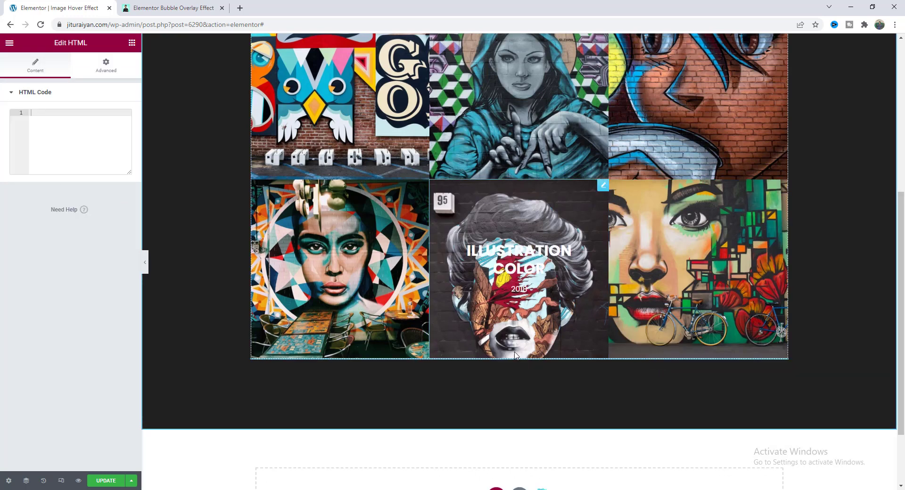
pyautogui.click(76, 131)
pyautogui.hotkey('ctrl', 'v')
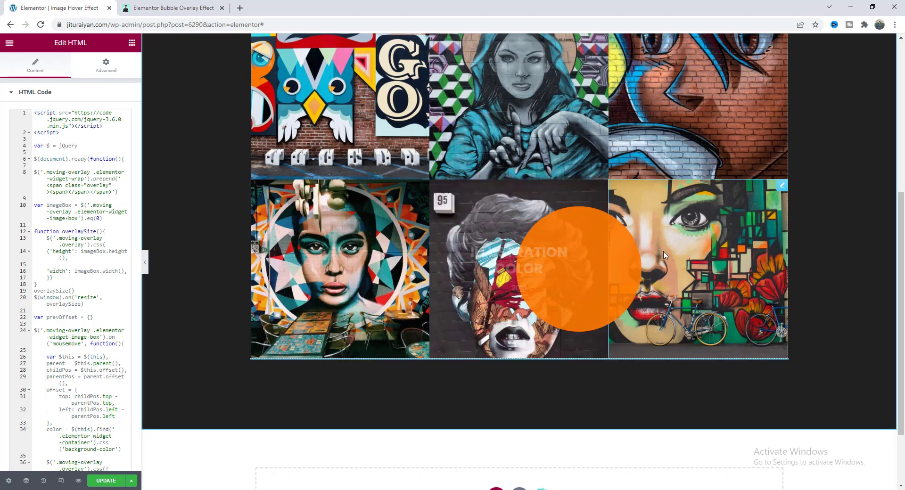
pyautogui.scroll(4, 543, 146)
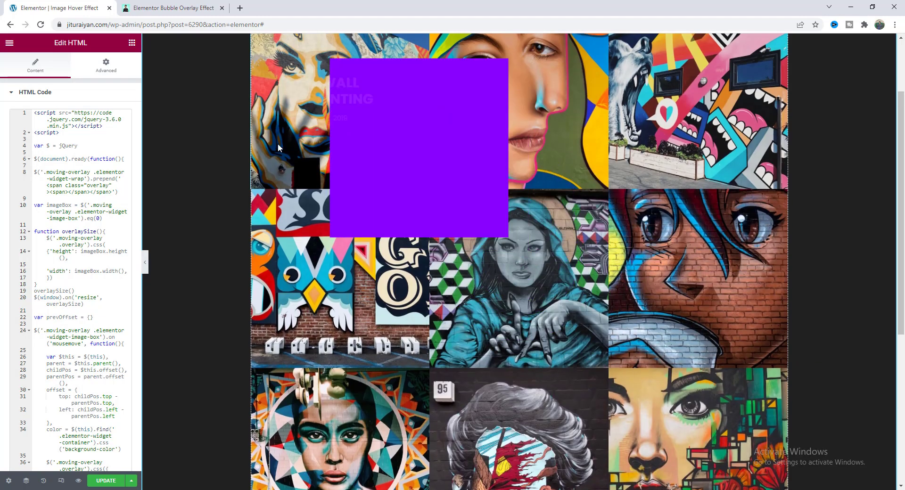
# Step: Preview the image grid at tablet width, then mobile width, scrolling through the stacked boxes
pyautogui.click(685, 150)
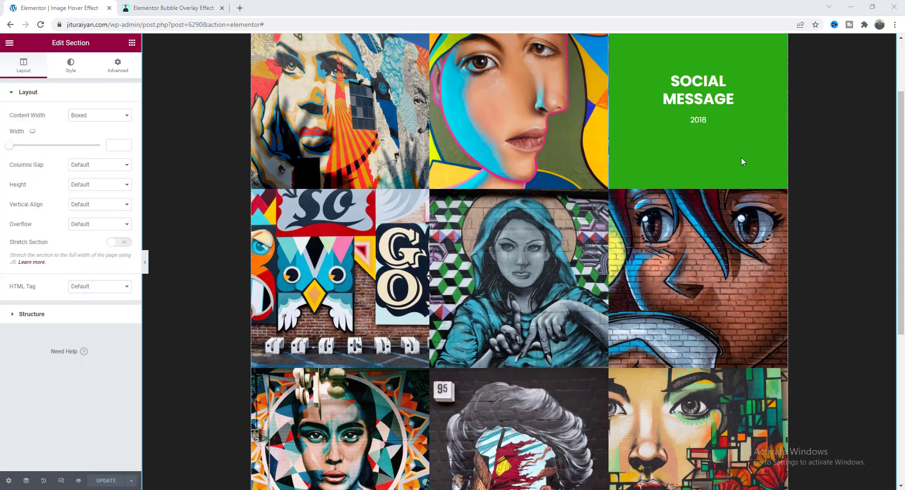
pyautogui.click(61, 481)
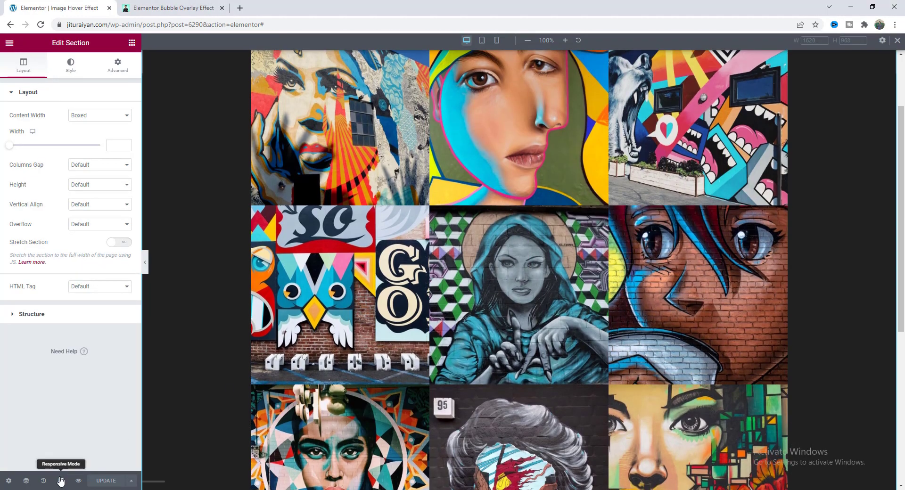
pyautogui.click(481, 43)
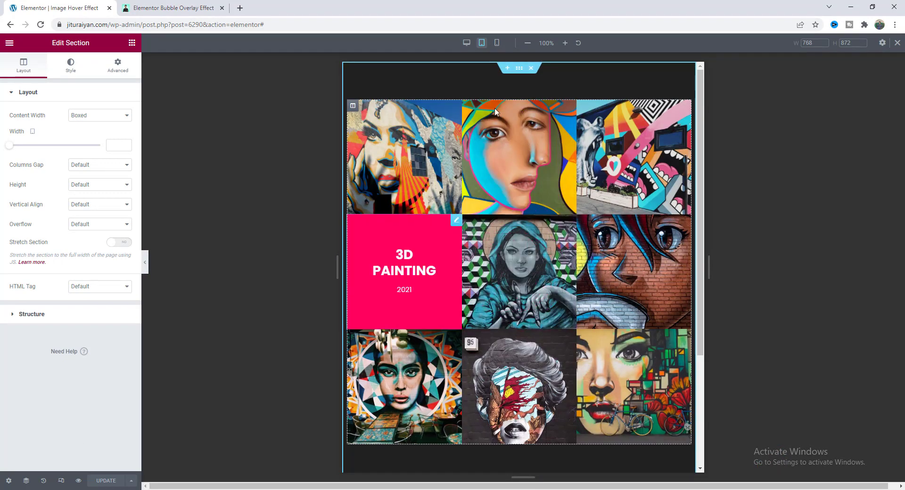
pyautogui.click(497, 44)
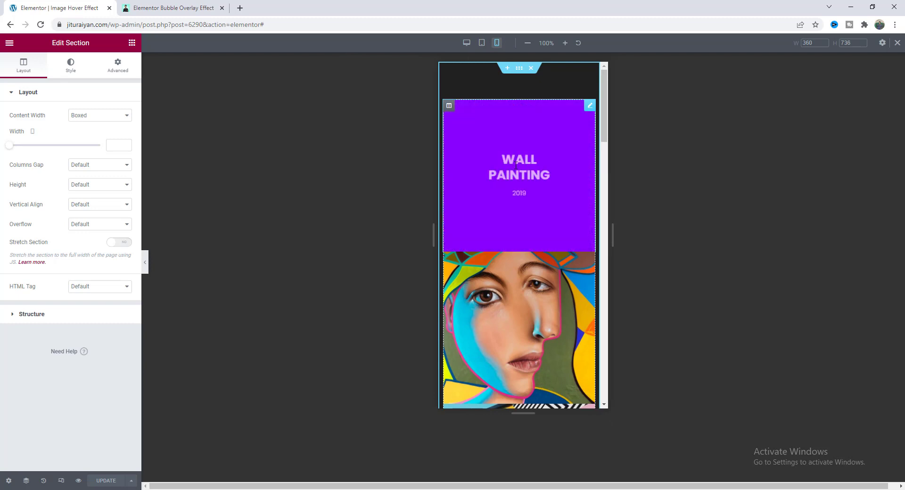
pyautogui.scroll(-2, 533, 330)
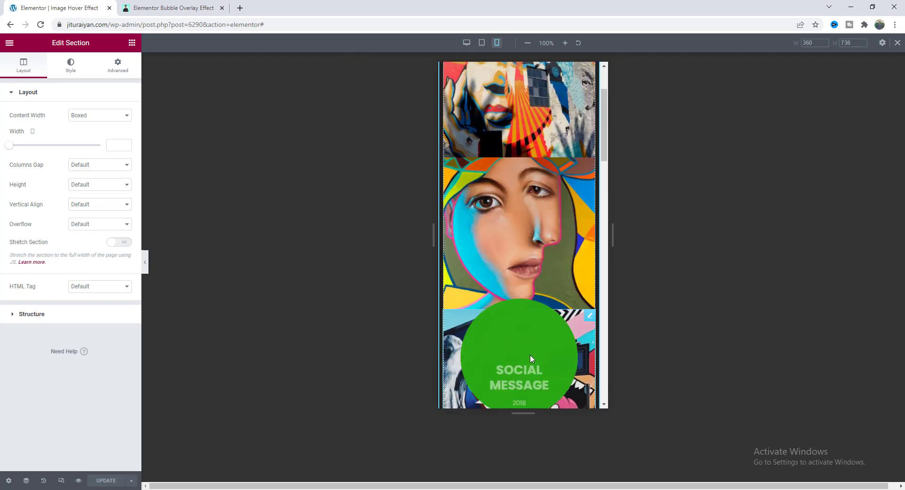